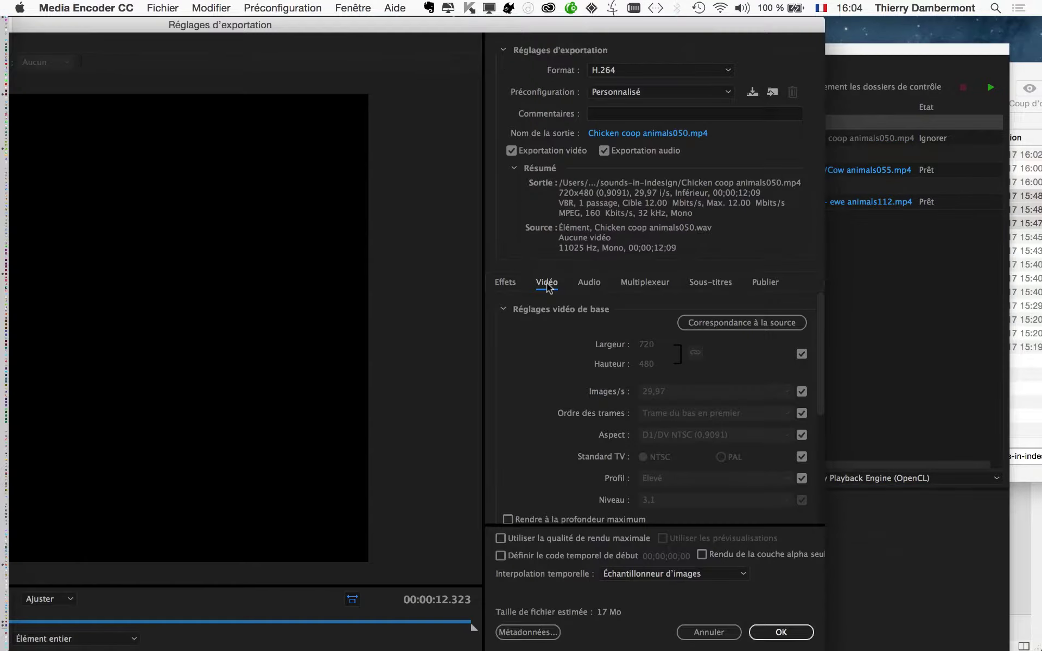
# Set the export format of the queued Chicken coop animals050.wav to MP3.
pyautogui.click(617, 70)
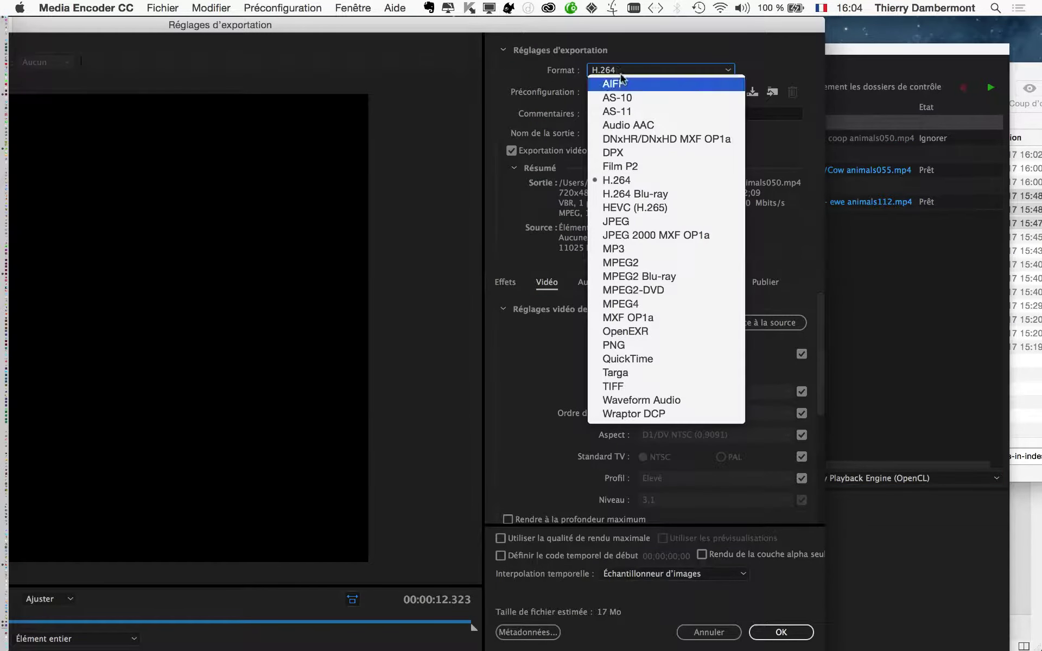
pyautogui.click(638, 248)
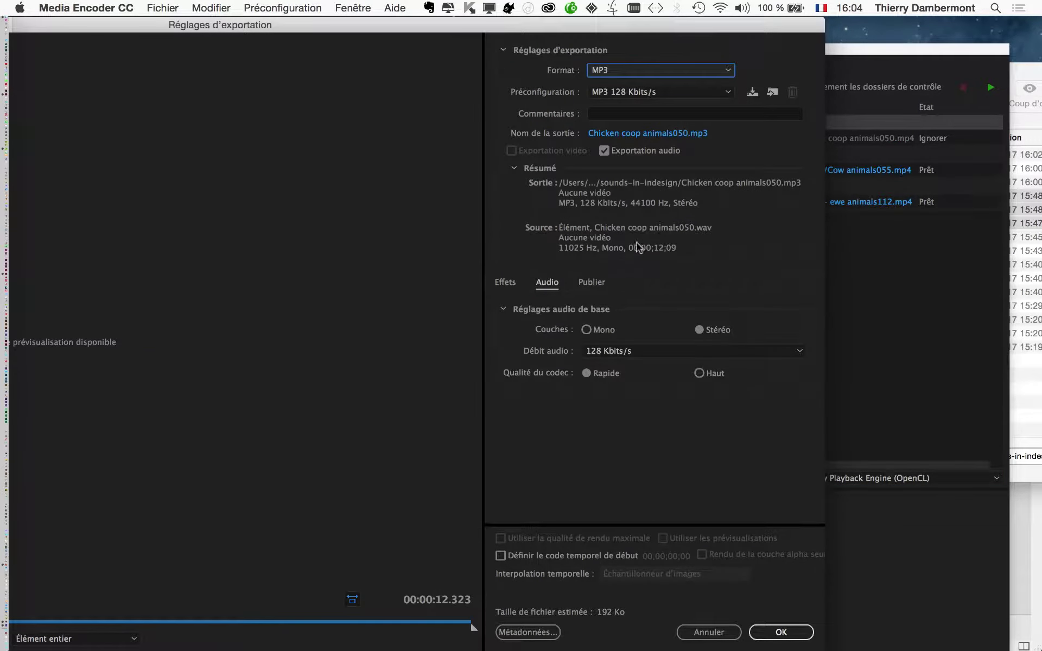
pyautogui.click(782, 632)
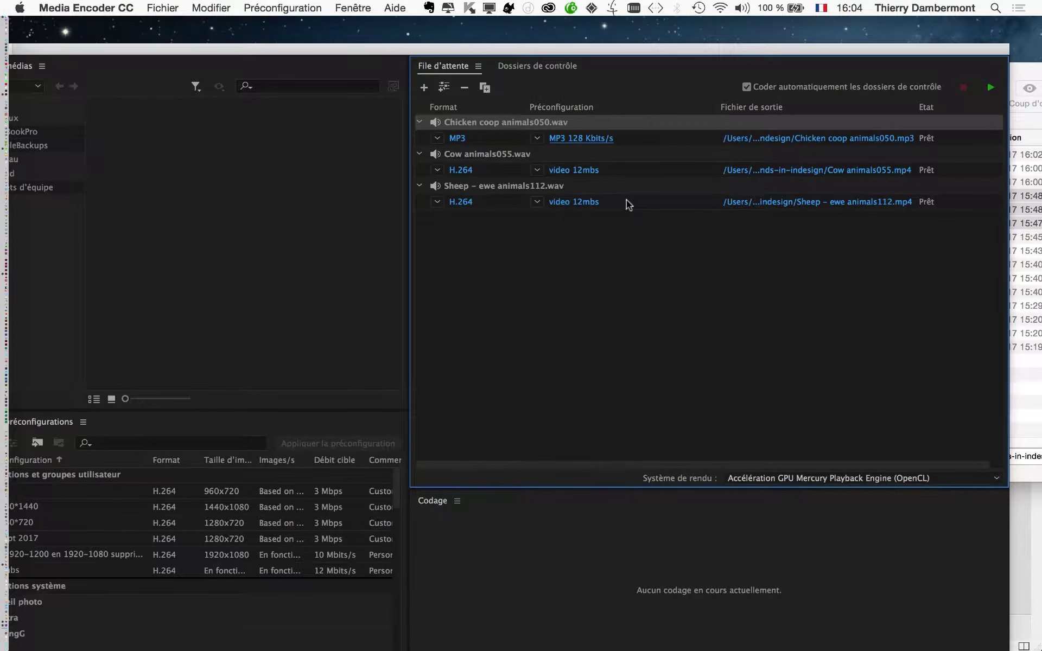
# Set the export format to MP3 for all three queued animal sounds together.
pyautogui.click(630, 204)
pyautogui.keyDown('shift'); pyautogui.click(618, 128); pyautogui.keyUp('shift')
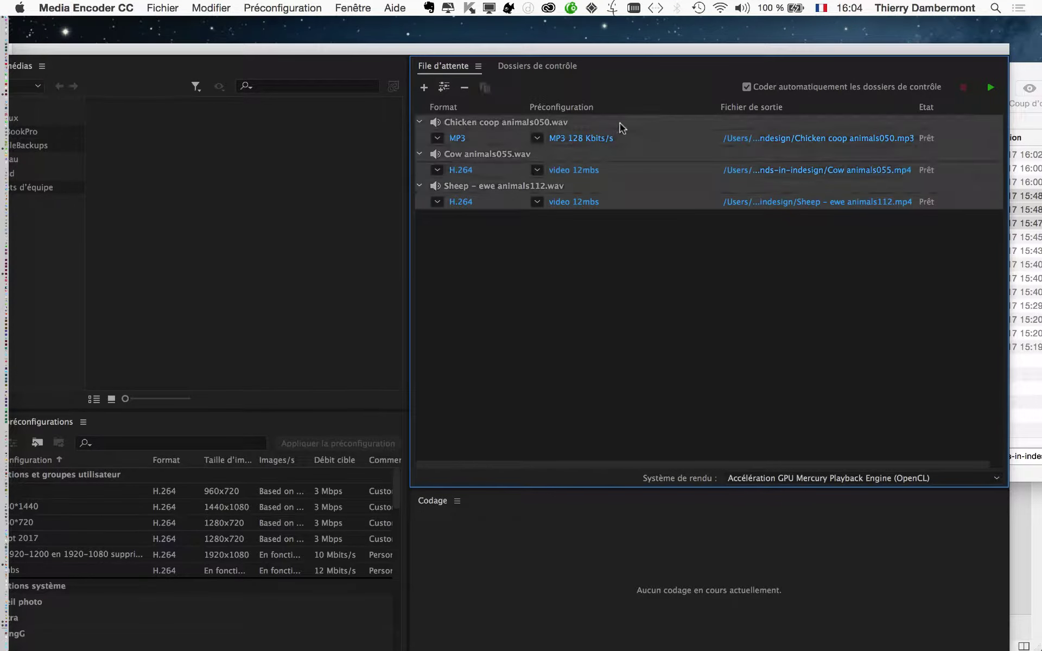
pyautogui.click(590, 201)
pyautogui.click(611, 382)
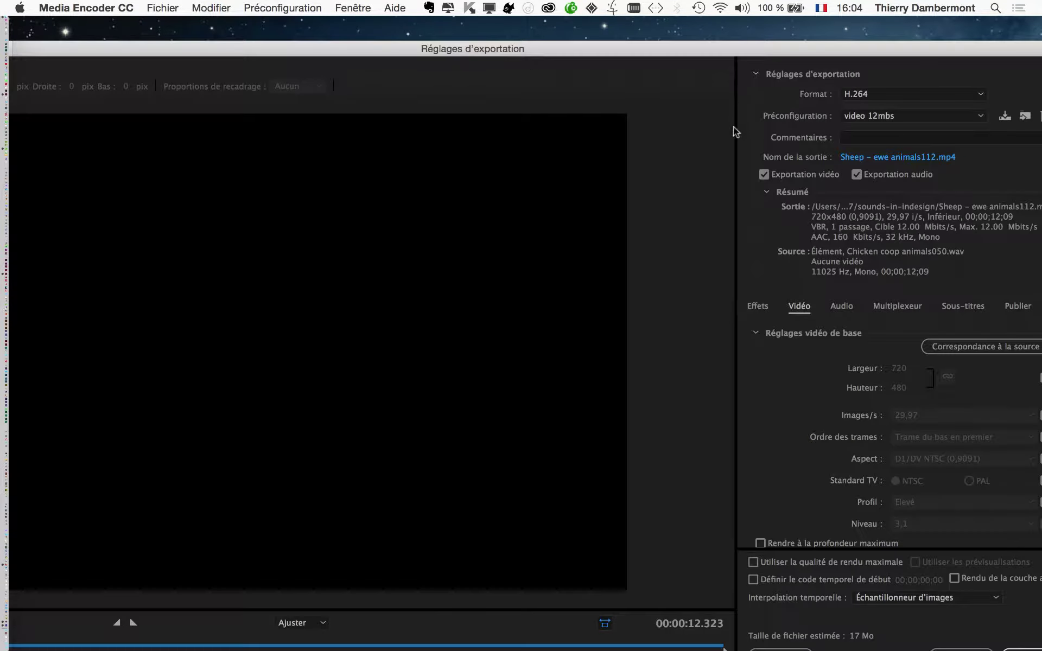
pyautogui.click(876, 96)
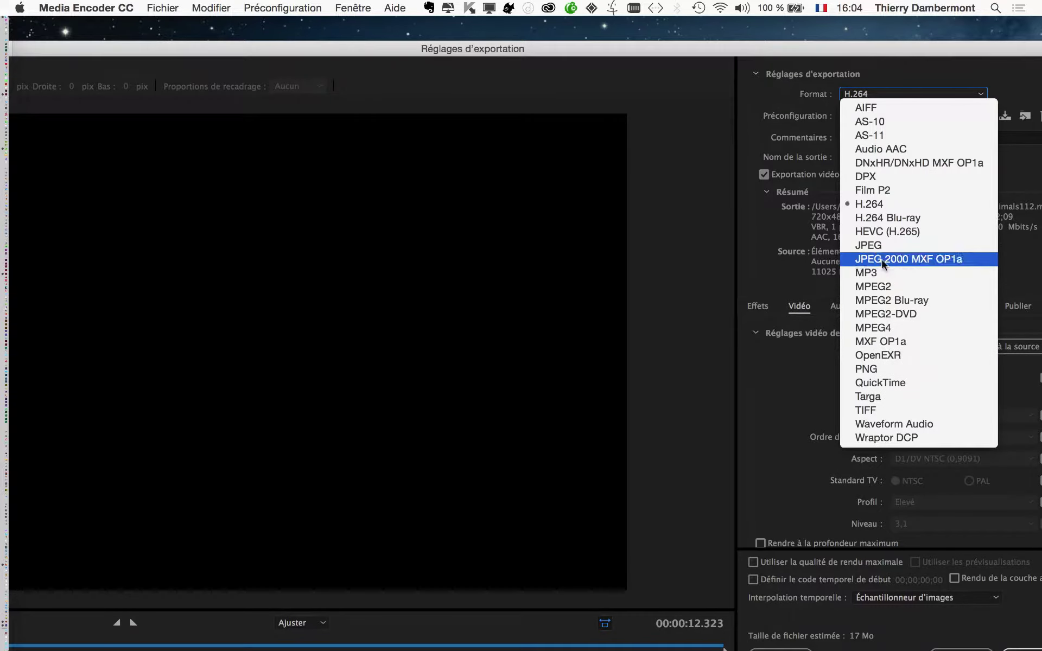
pyautogui.click(885, 276)
pyautogui.moveTo(884, 55); pyautogui.dragTo(642, 31)
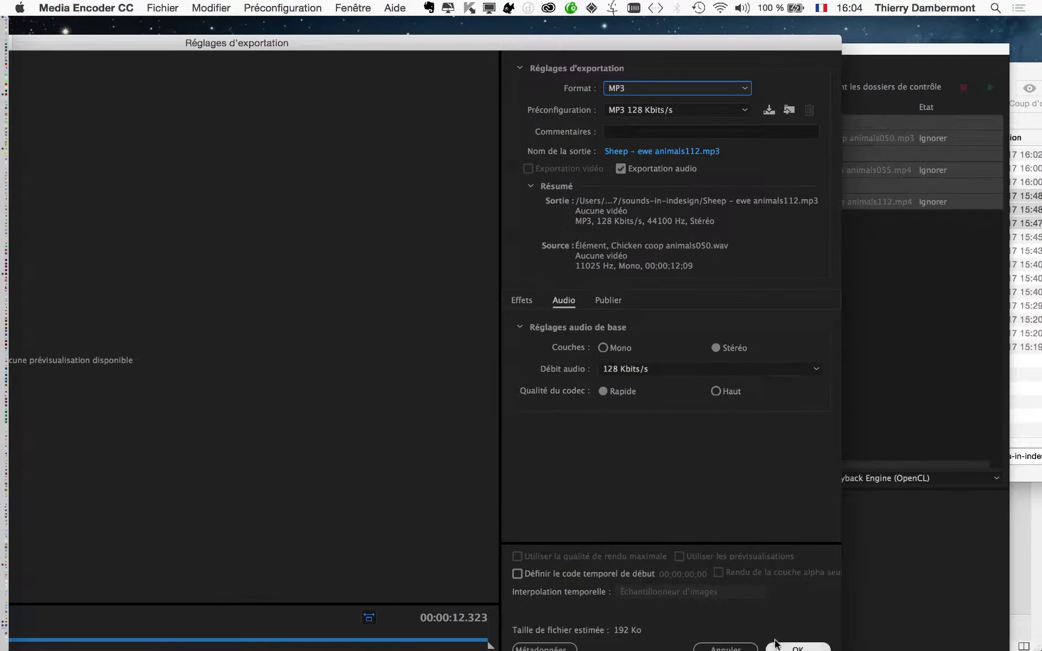
pyautogui.click(791, 647)
# Switch to InDesign and place the three animal MP3 files from sounds-in-indesign in the empty area beside the bird pictures.
pyautogui.press('super+Tab')
pyautogui.click(131, 8)
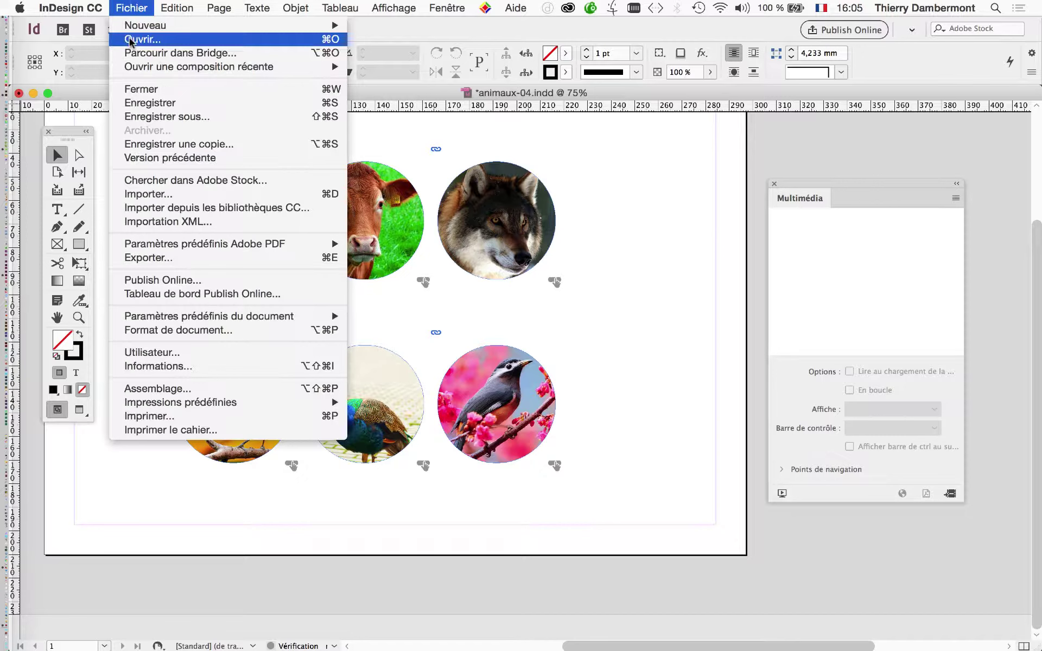
pyautogui.click(187, 196)
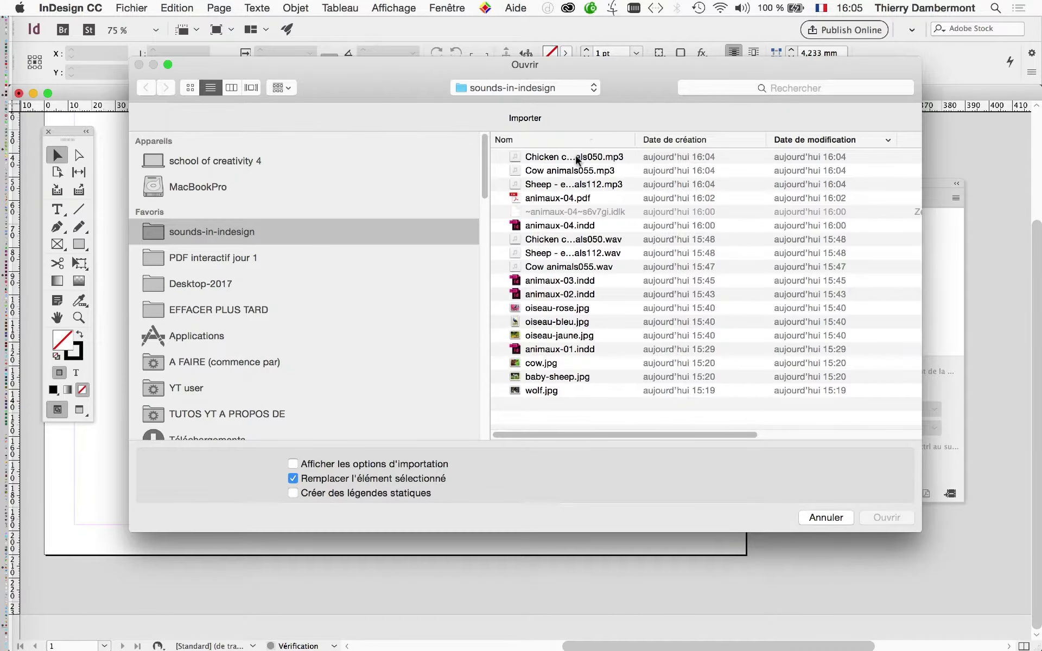
pyautogui.click(577, 157)
pyautogui.keyDown('shift'); pyautogui.click(582, 182); pyautogui.keyUp('shift')
pyautogui.click(875, 517)
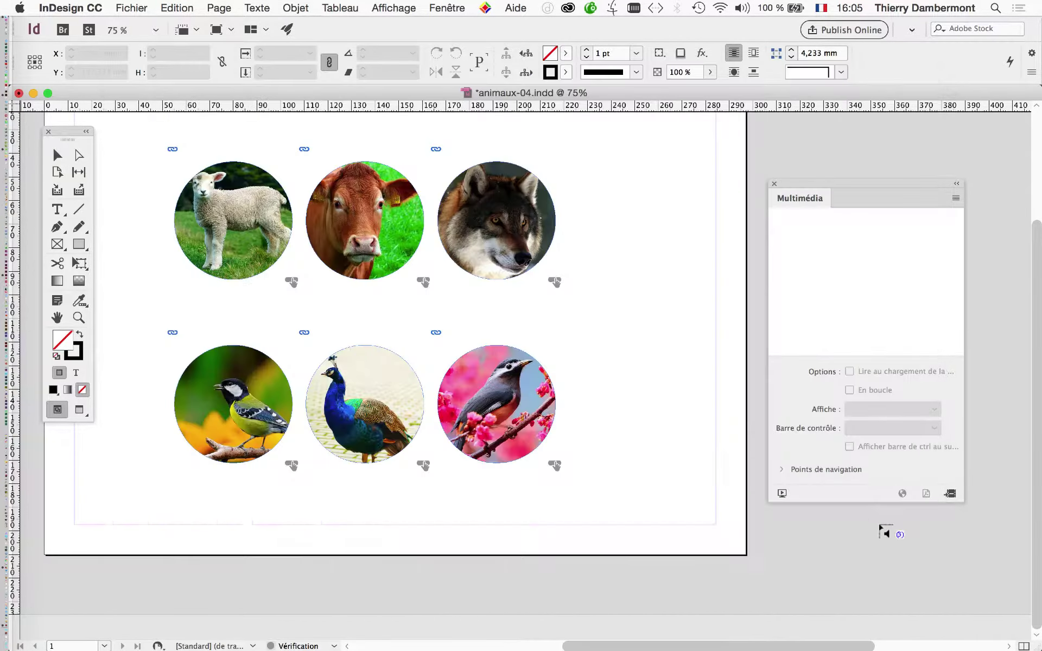
pyautogui.click(629, 377)
pyautogui.moveTo(643, 421); pyautogui.dragTo(693, 503)
# Add a Sound action (Son) to the sheep picture's button and assign Sheep - ewe animals112.mp3 to it.
pyautogui.click(57, 155)
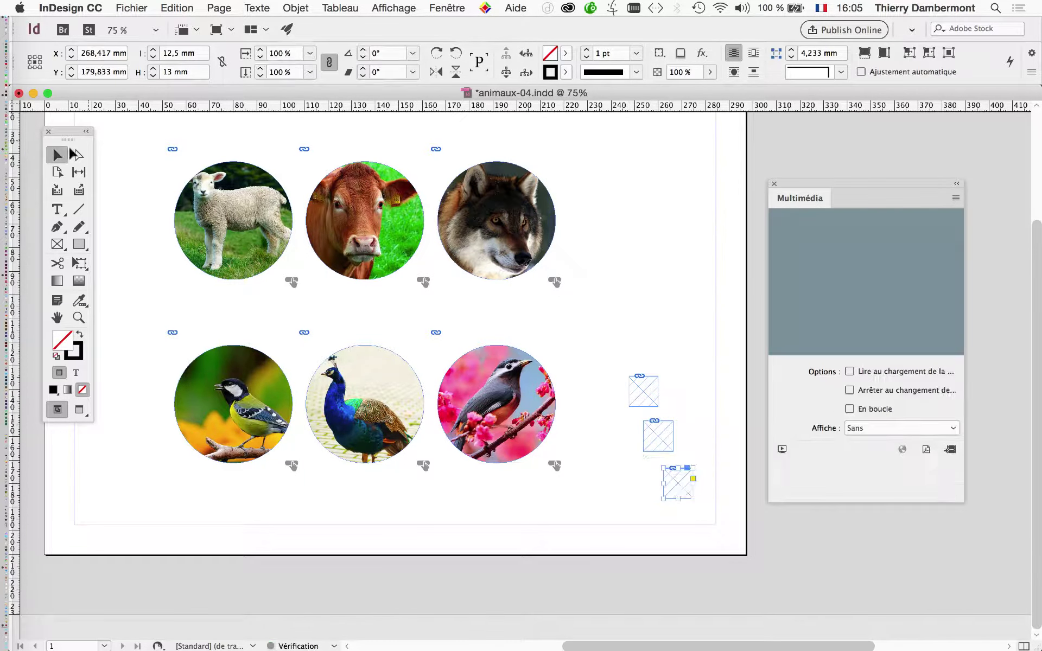
pyautogui.click(263, 231)
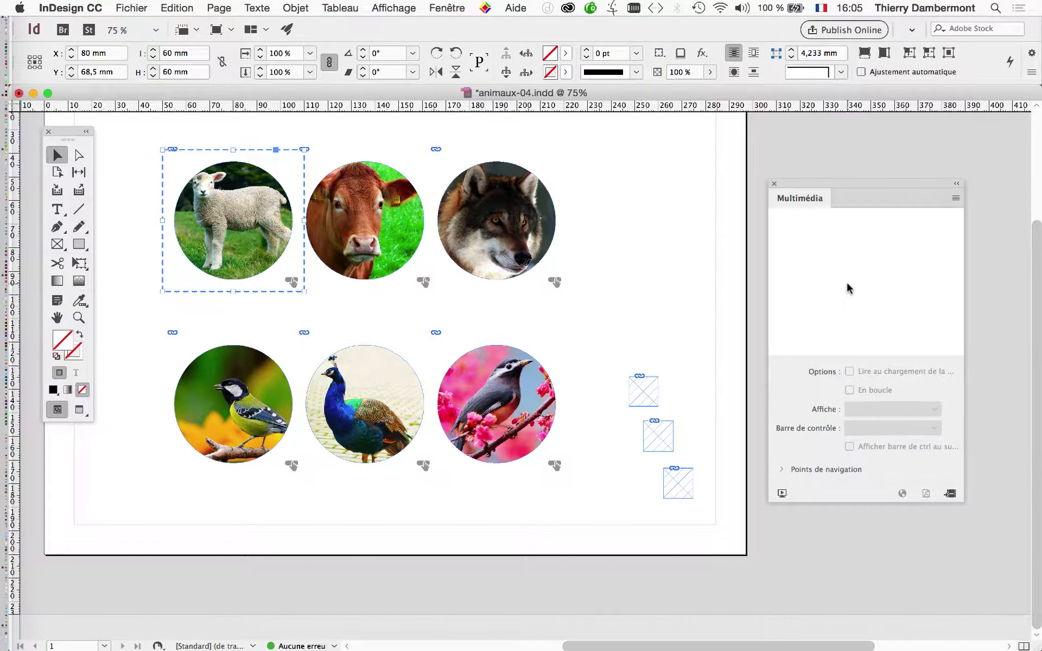
pyautogui.click(774, 183)
pyautogui.click(448, 8)
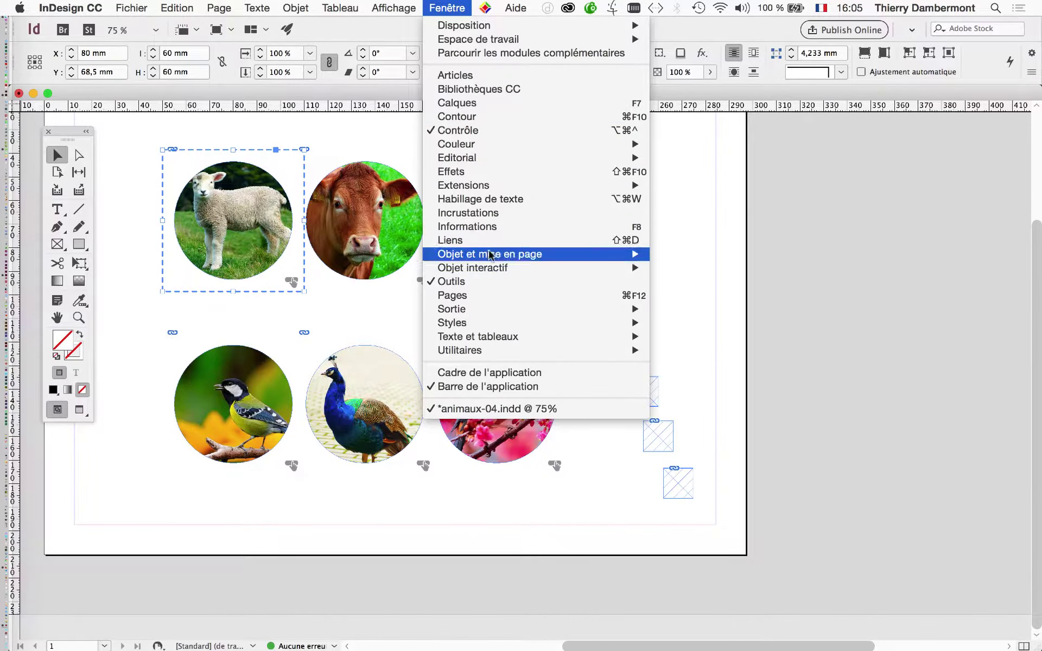
pyautogui.moveTo(495, 269)
pyautogui.click(701, 308)
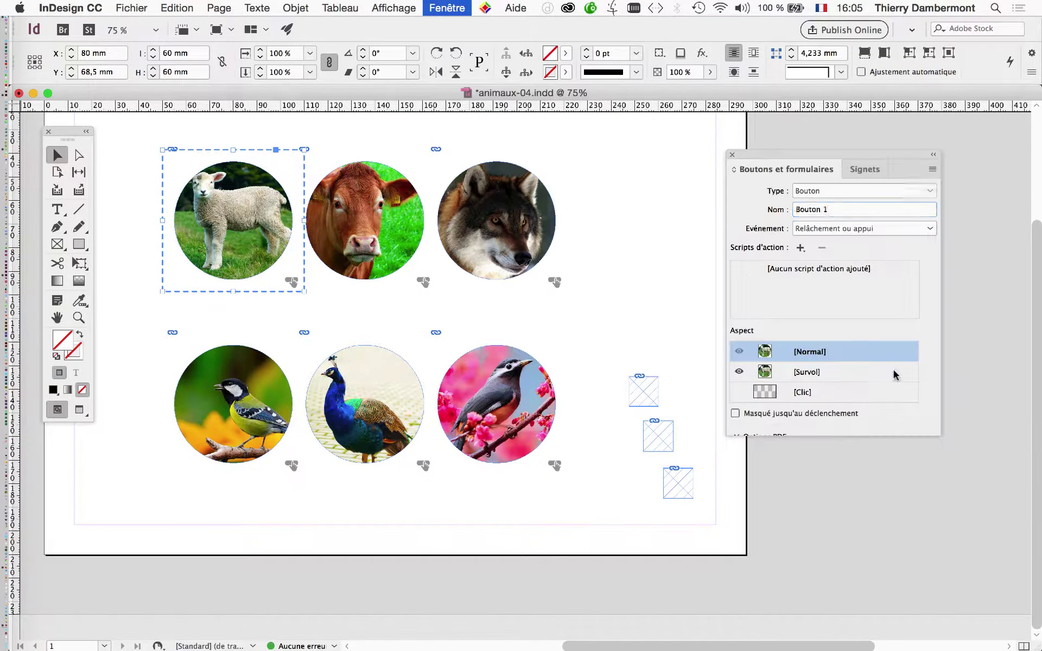
pyautogui.moveTo(758, 163); pyautogui.dragTo(363, 142)
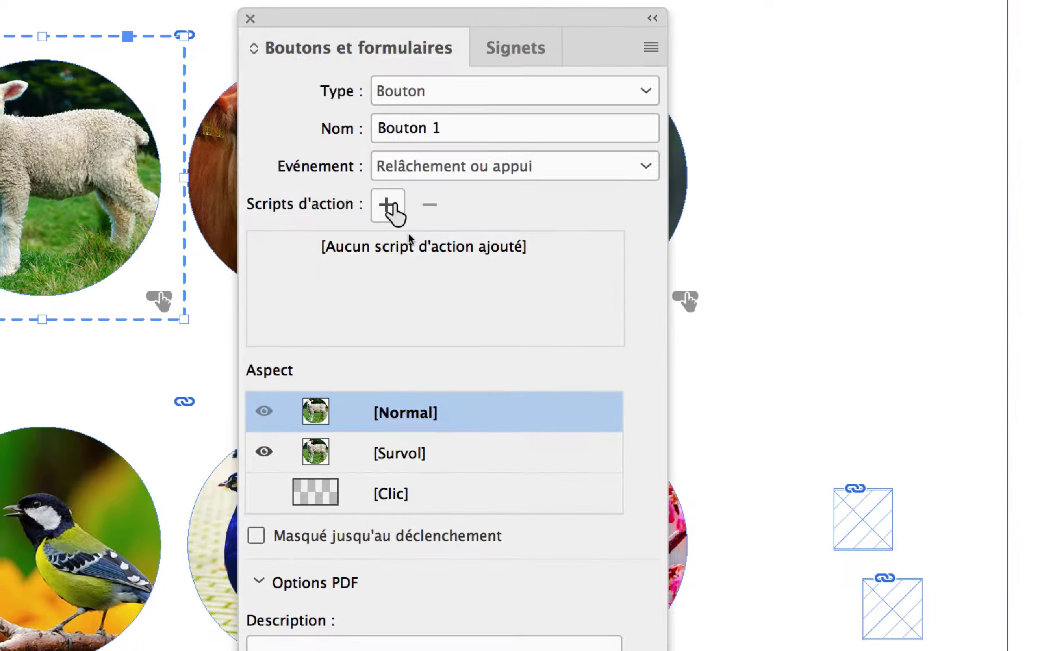
pyautogui.click(449, 331)
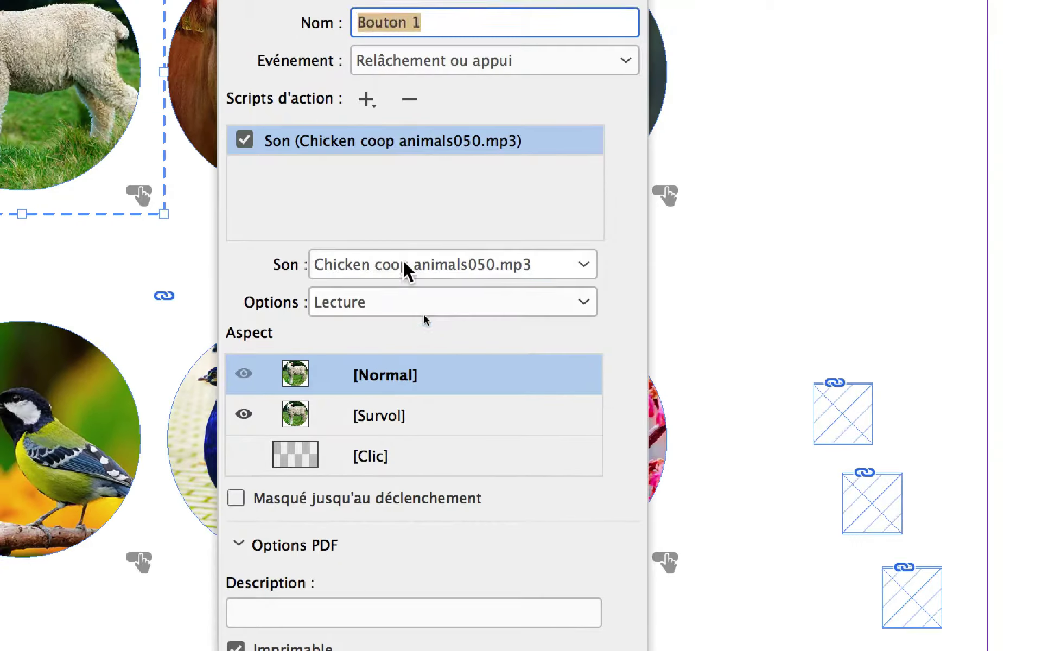
pyautogui.click(407, 238)
pyautogui.click(403, 318)
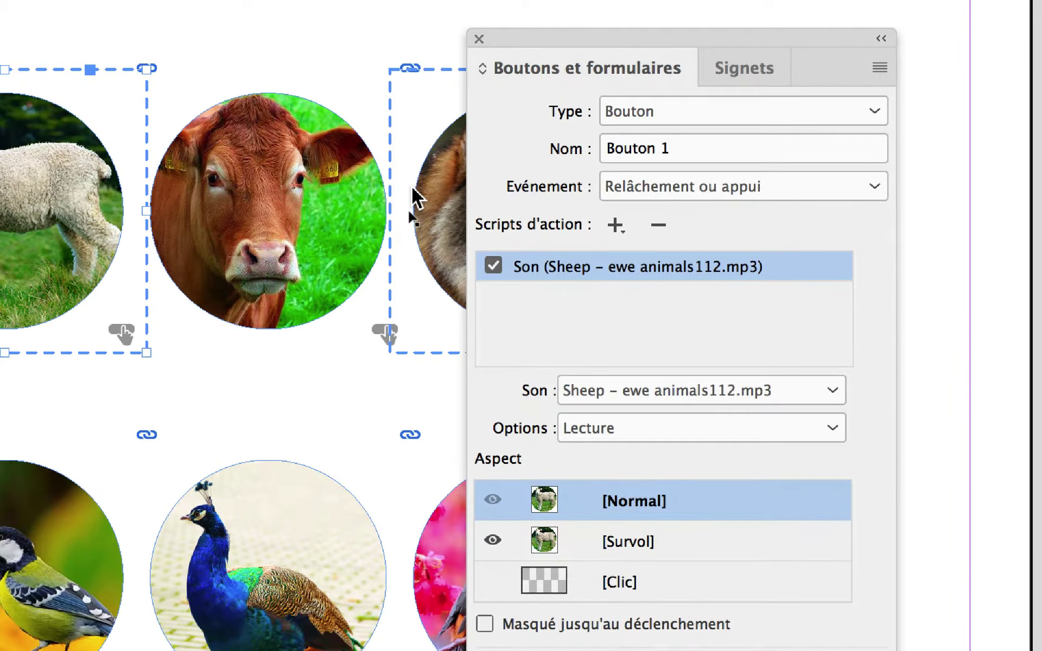
# Add a Sound action (Son) to the cow picture's button and assign Cow animals055.mp3 to it.
pyautogui.click(363, 202)
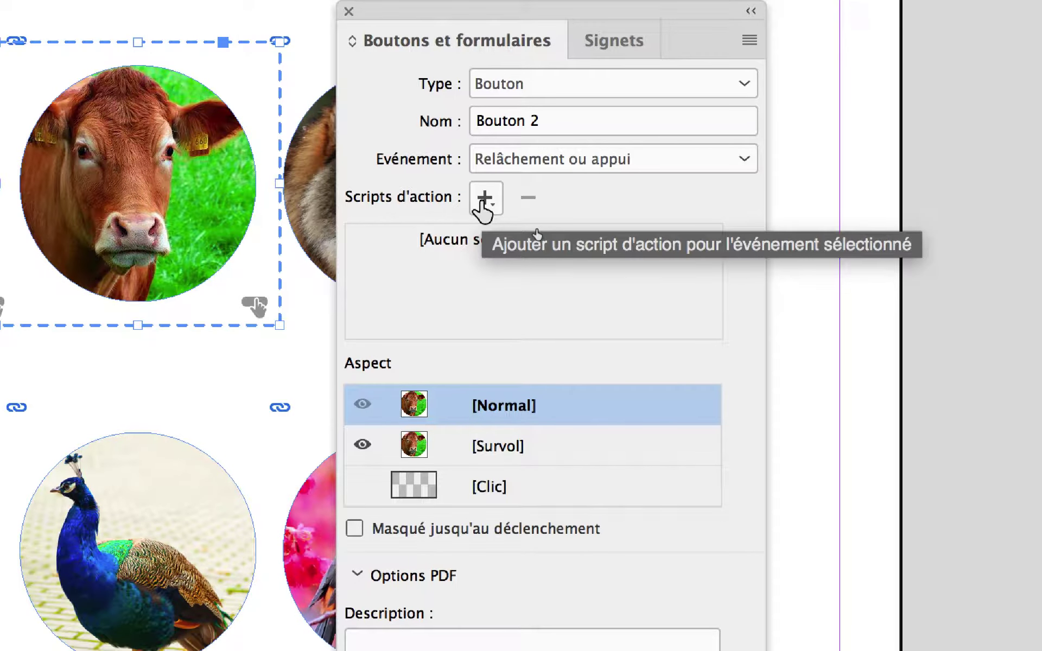
pyautogui.click(480, 200)
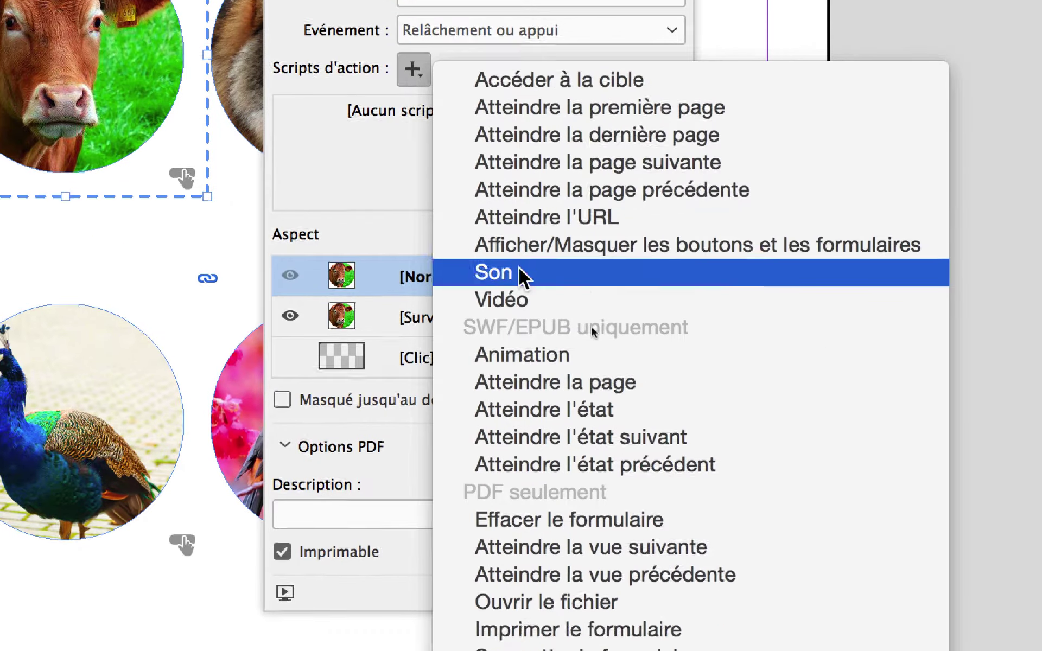
pyautogui.click(519, 271)
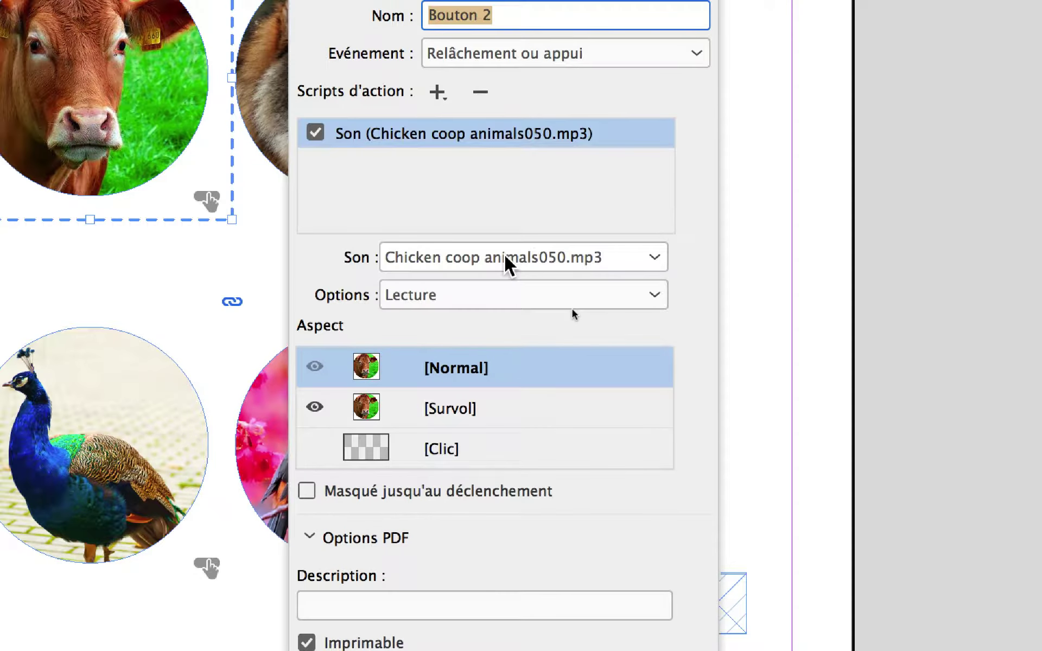
pyautogui.click(485, 239)
pyautogui.click(507, 277)
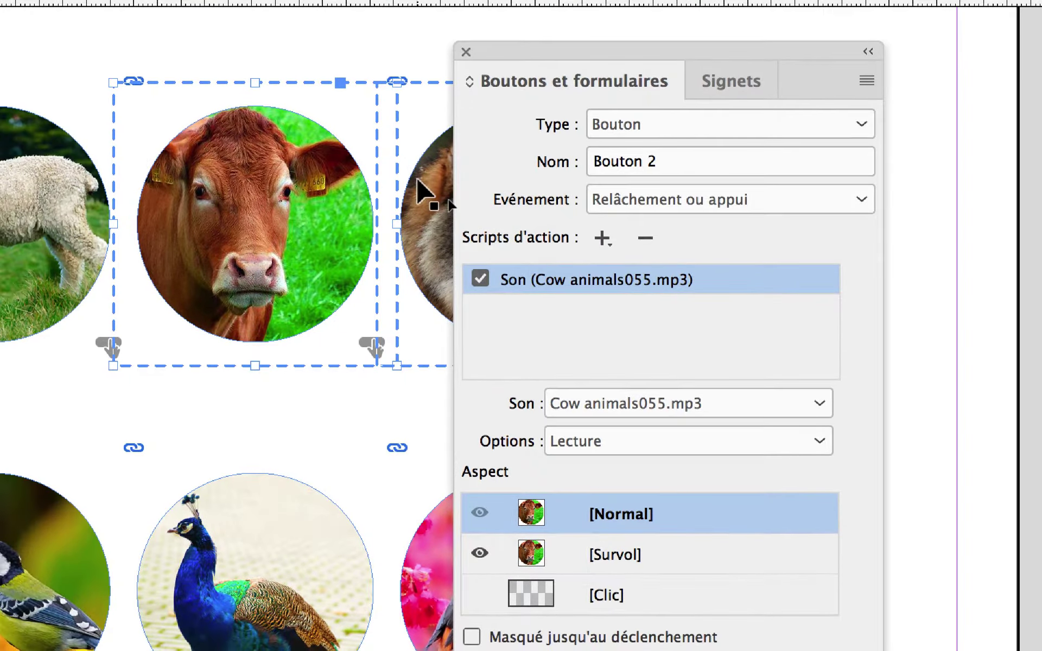
# Add a Sound action (Son) to the wolf picture's button using Chicken coop animals050.mp3.
pyautogui.click(418, 182)
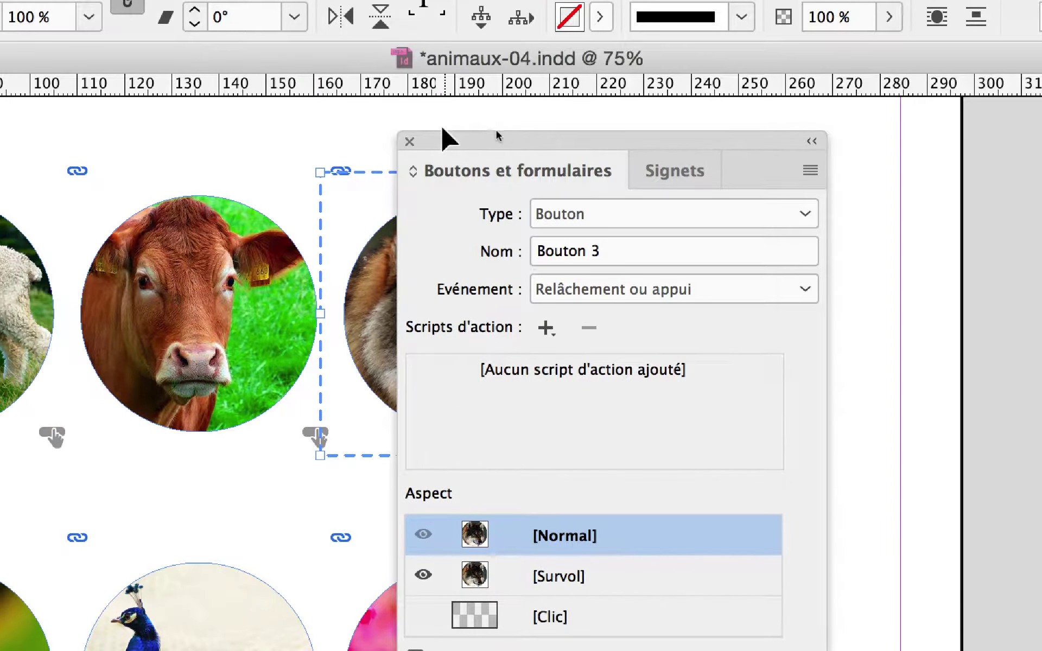
pyautogui.moveTo(442, 129); pyautogui.dragTo(684, 107)
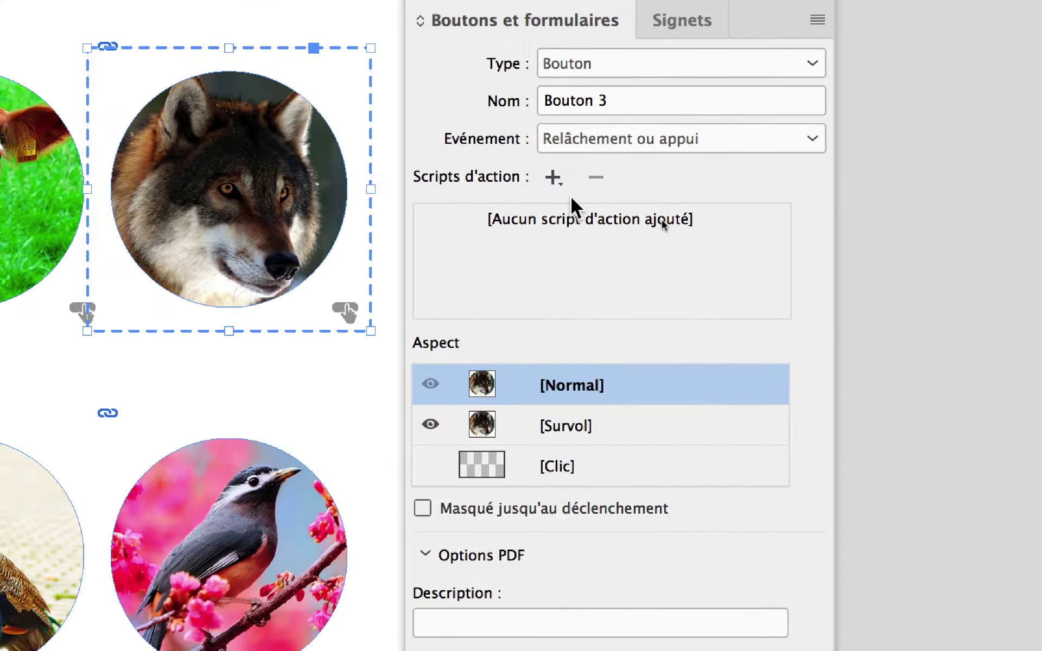
pyautogui.click(557, 184)
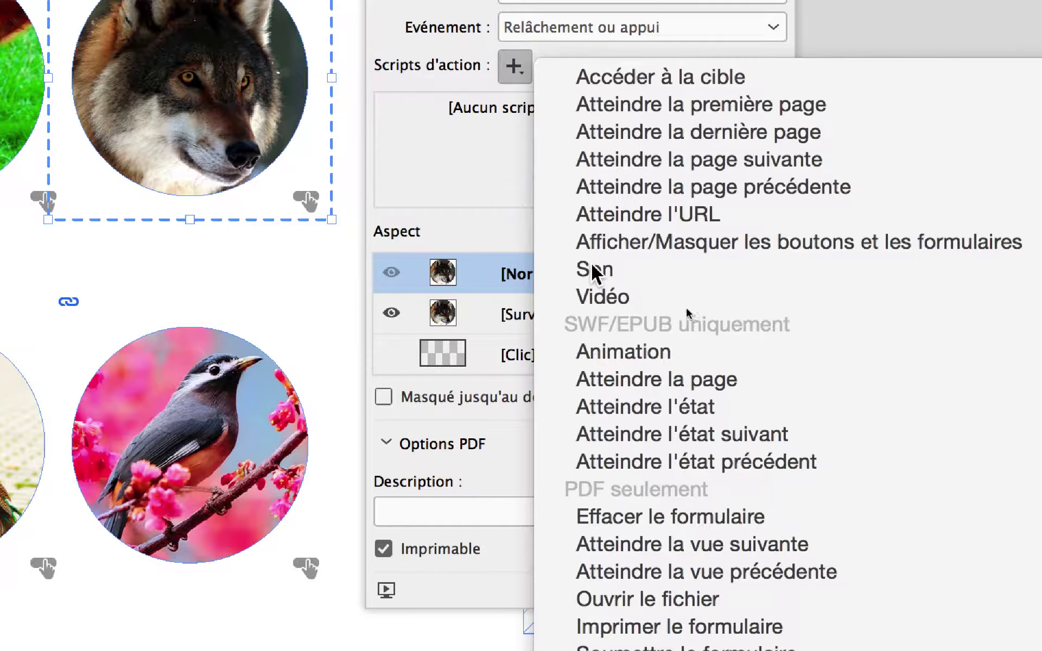
pyautogui.click(595, 269)
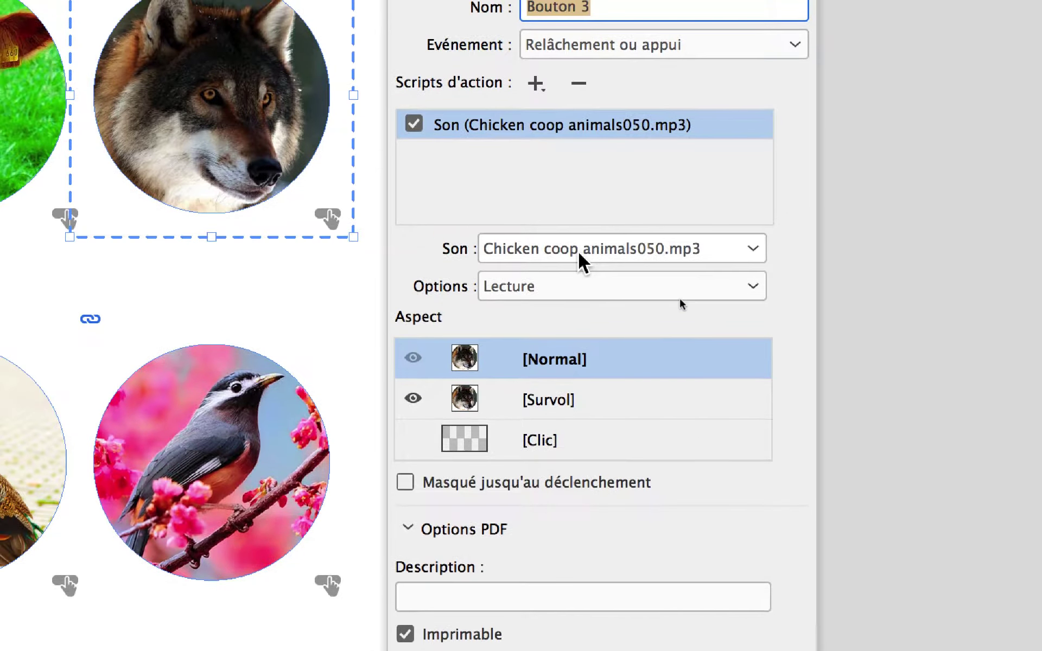
pyautogui.click(567, 233)
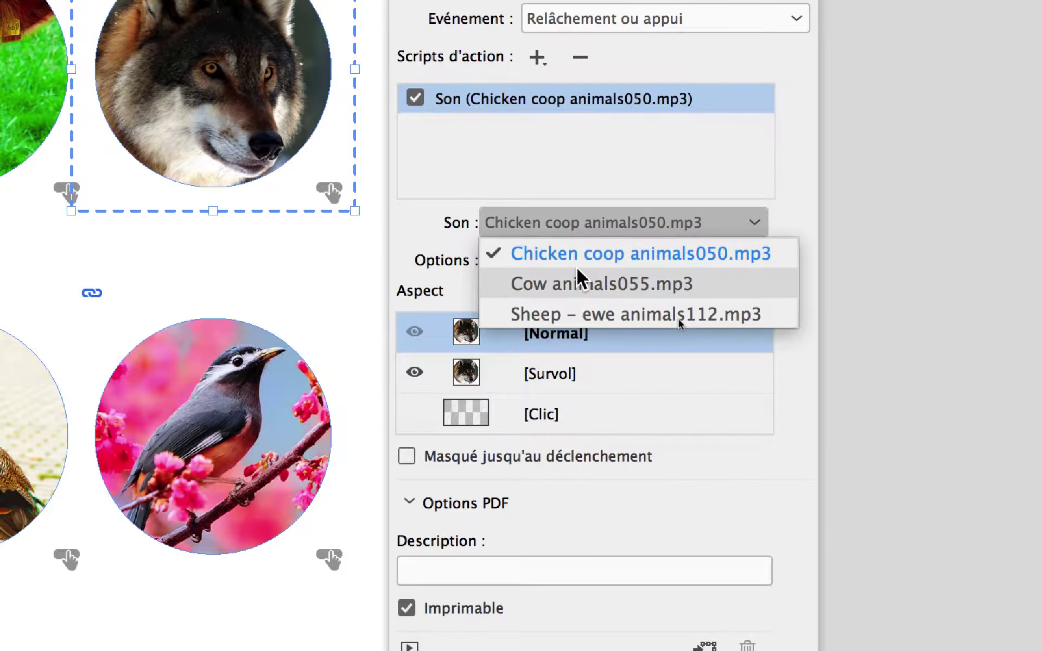
pyautogui.click(569, 293)
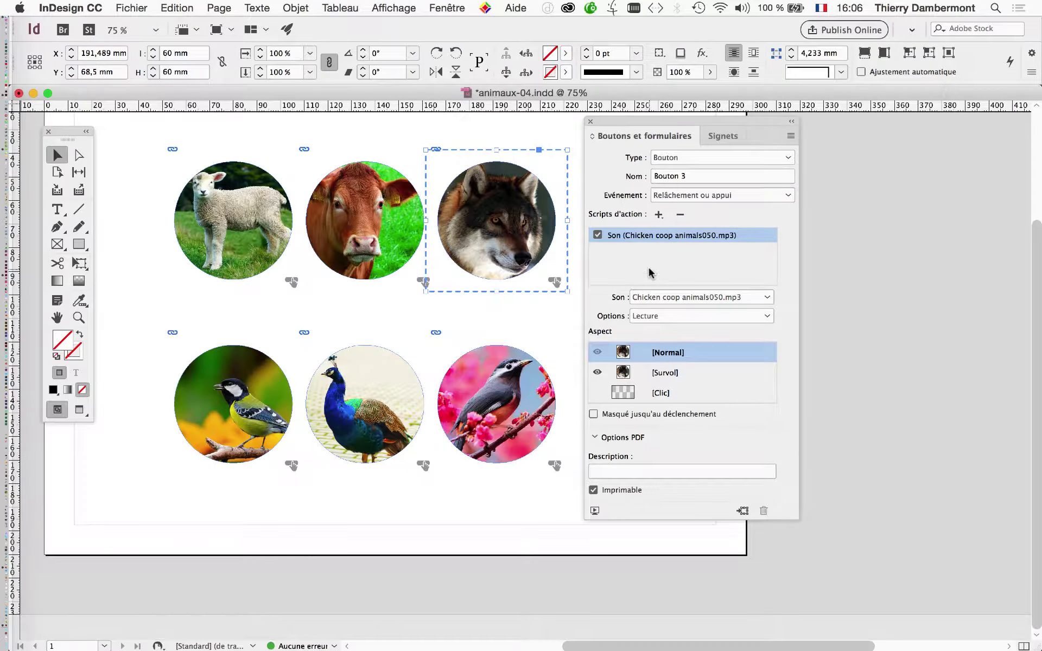
pyautogui.moveTo(611, 127); pyautogui.dragTo(719, 138)
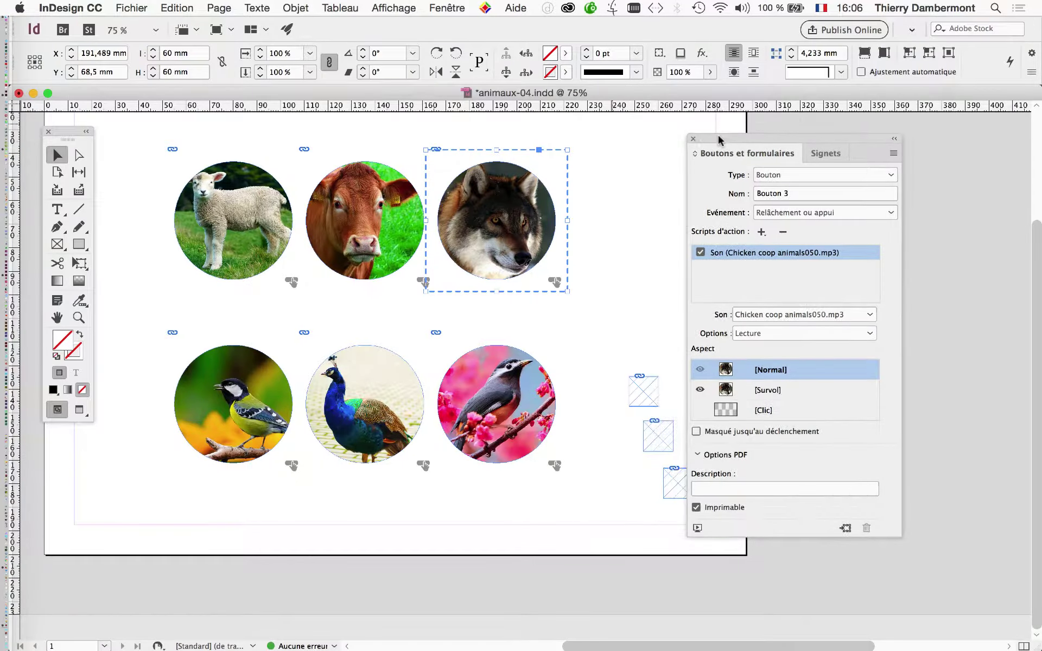
# Save the animaux-04.indd document.
pyautogui.press('super+alt+2')
pyautogui.click(135, 91)
pyautogui.click(117, 6)
pyautogui.click(150, 103)
# Export the document as an interactive Adobe PDF named animaux-04b.pdf in the sounds-in-indesign folder.
pyautogui.click(131, 7)
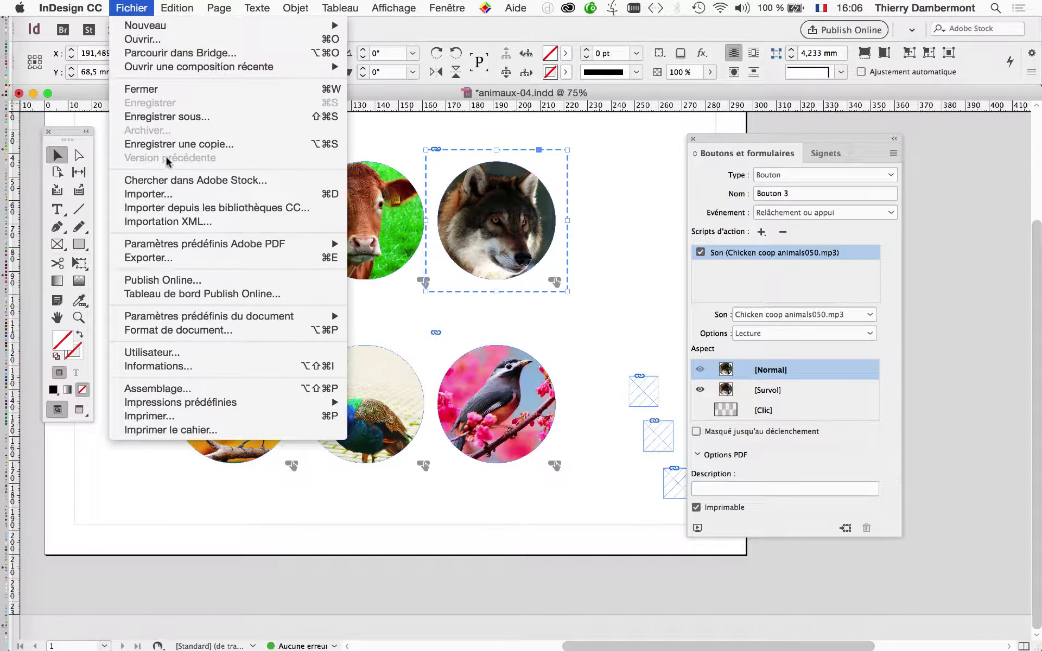
pyautogui.click(163, 257)
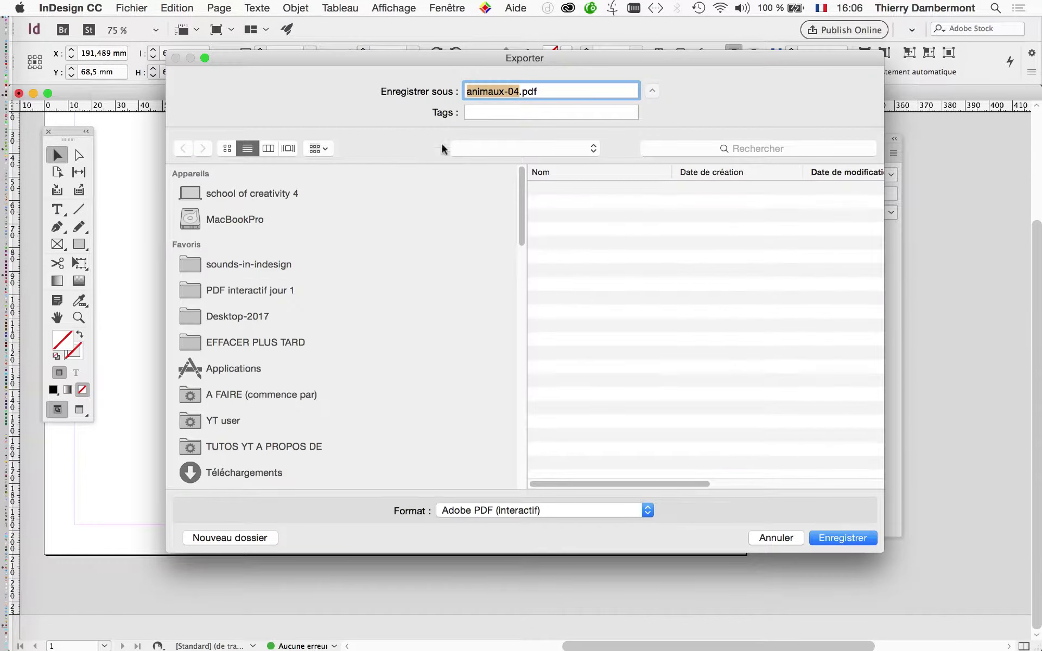
pyautogui.click(519, 93)
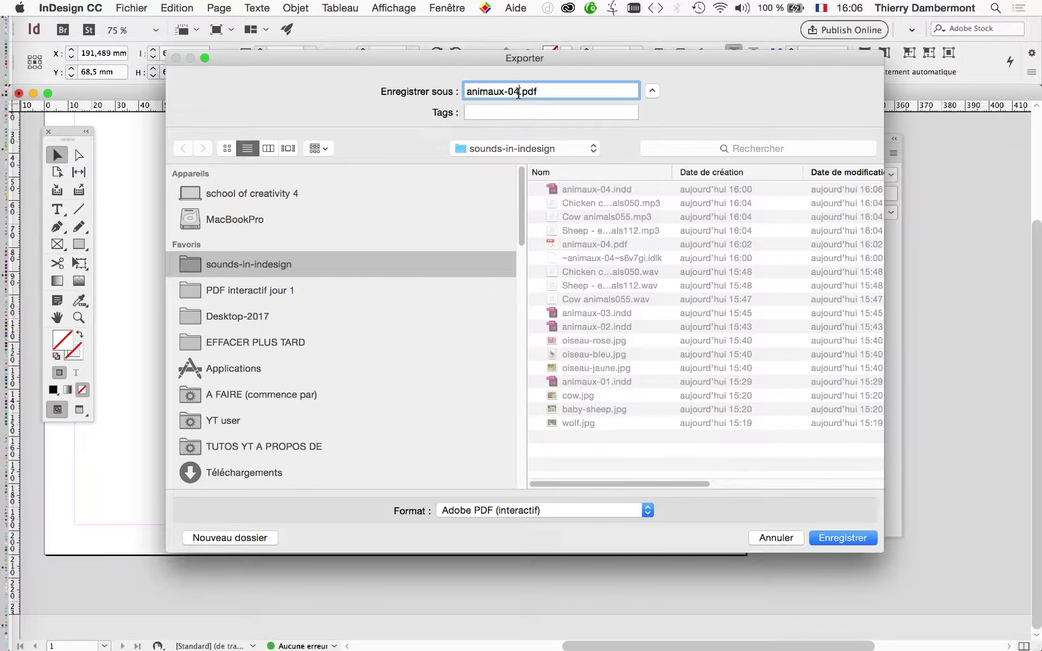
pyautogui.write('b')
pyautogui.click(875, 539)
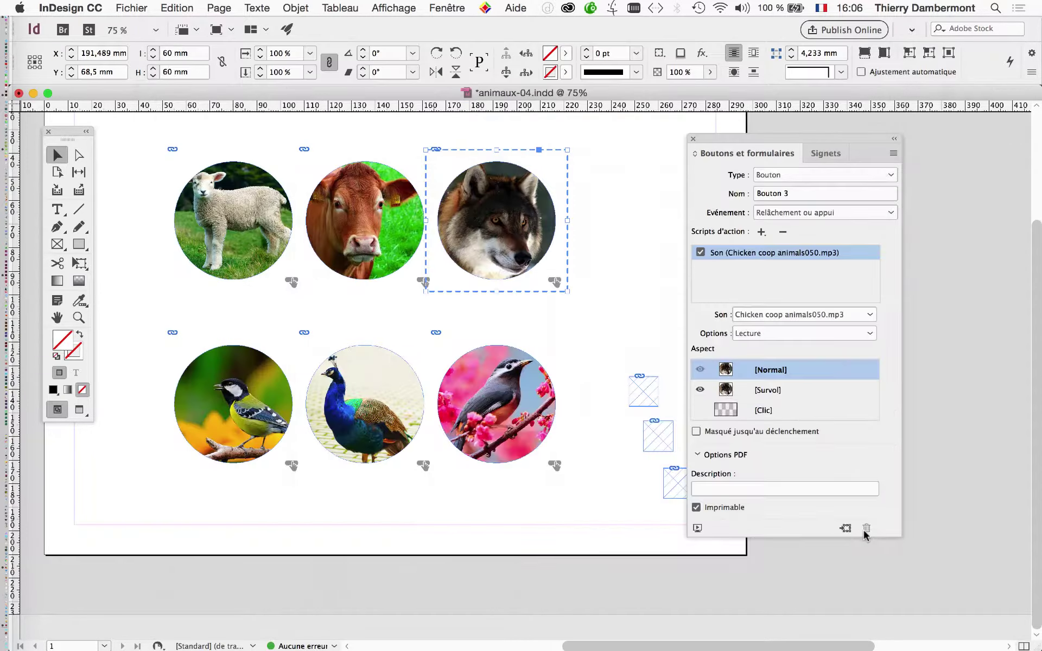
pyautogui.click(867, 564)
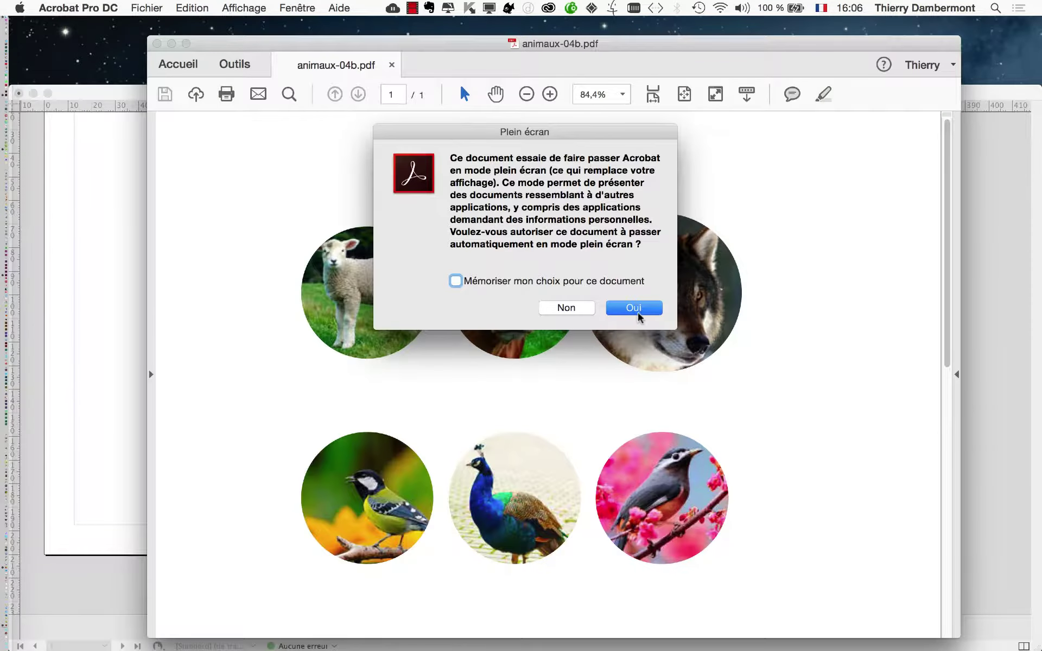
# Allow the exported PDF to open in full-screen mode and test the sheep button's sound.
pyautogui.click(637, 313)
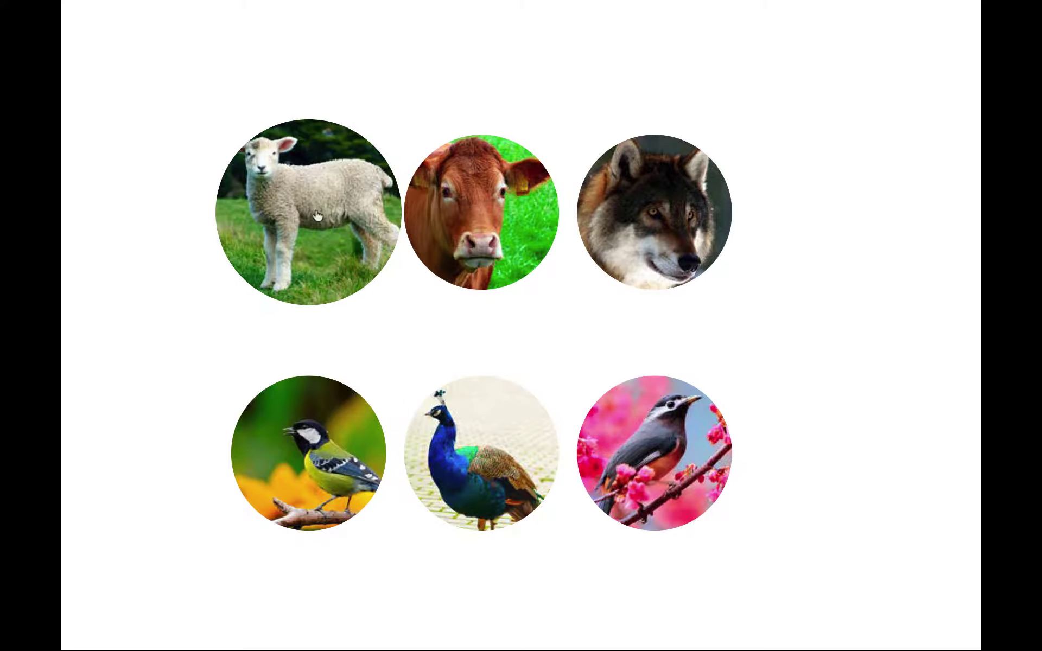
pyautogui.click(317, 210)
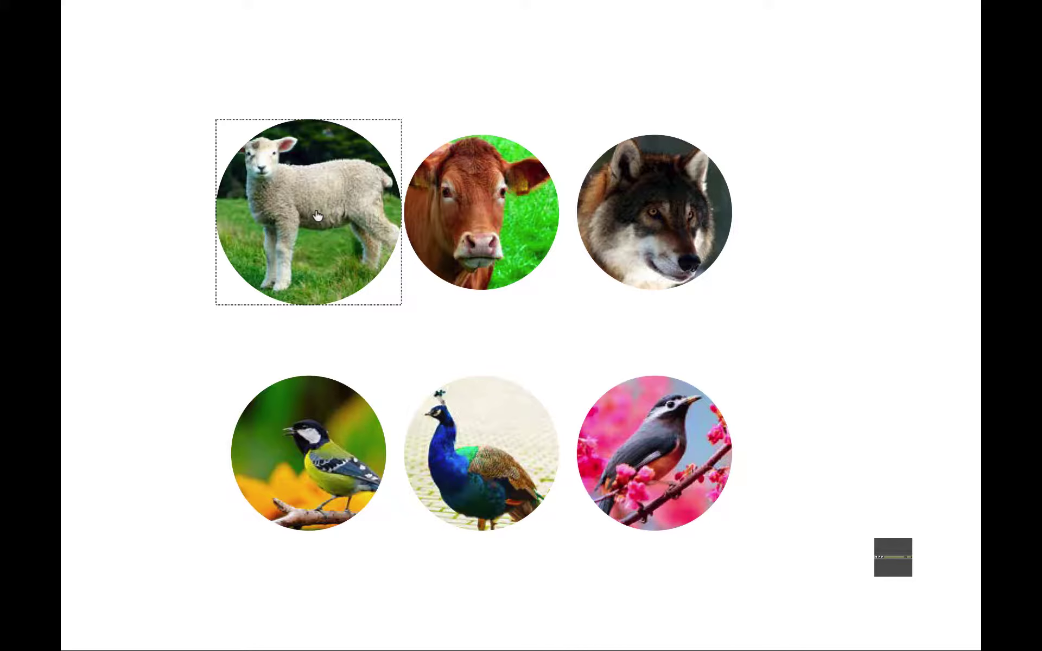
# Raise the system volume and test the cow and wolf buttons' sounds in the full-screen PDF.
pyautogui.press('XF86AudioRaiseVolume')
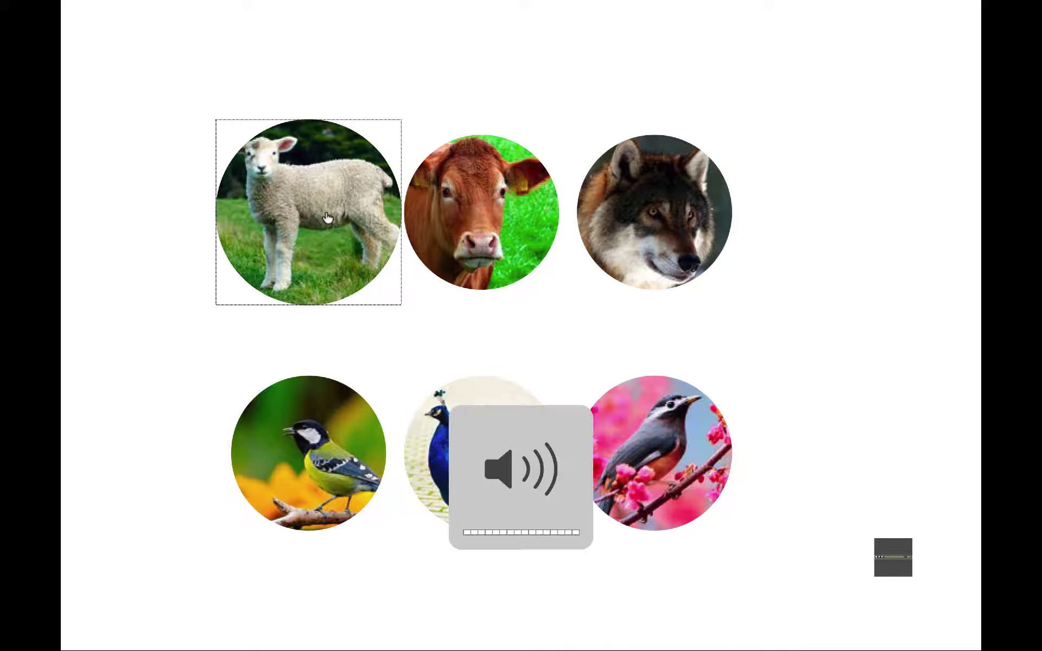
pyautogui.click(521, 217)
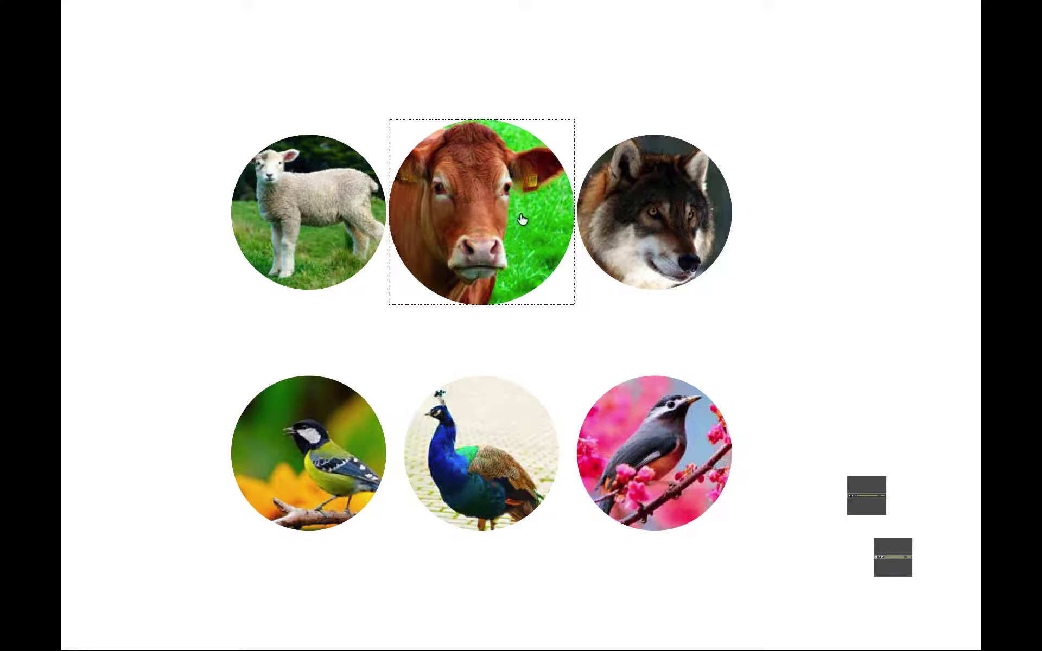
pyautogui.click(638, 225)
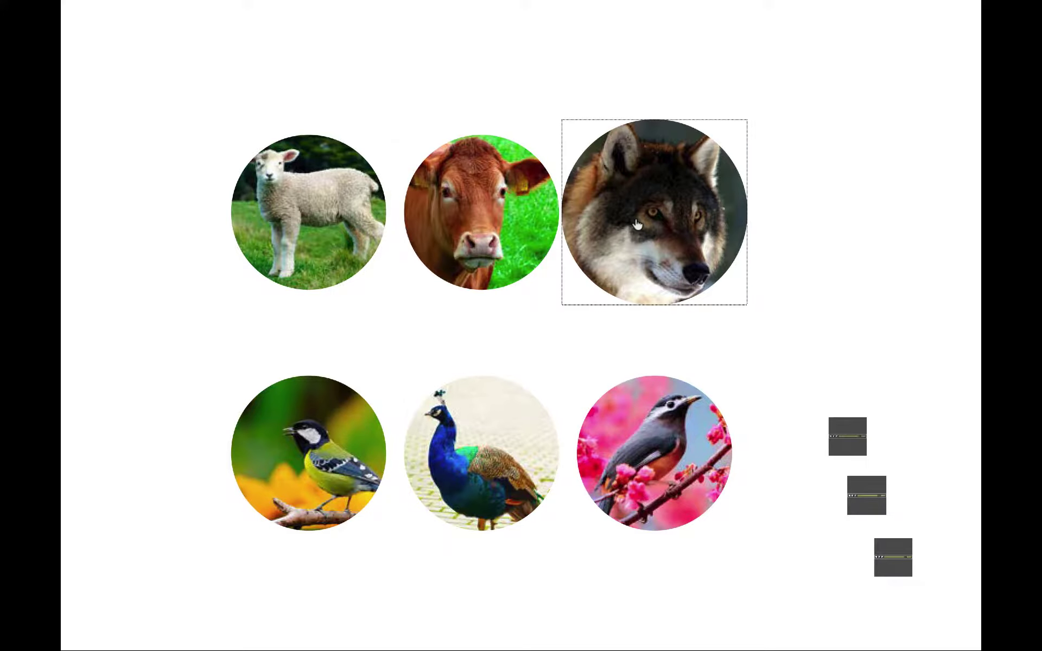
pyautogui.press('XF86AudioRaiseVolume')
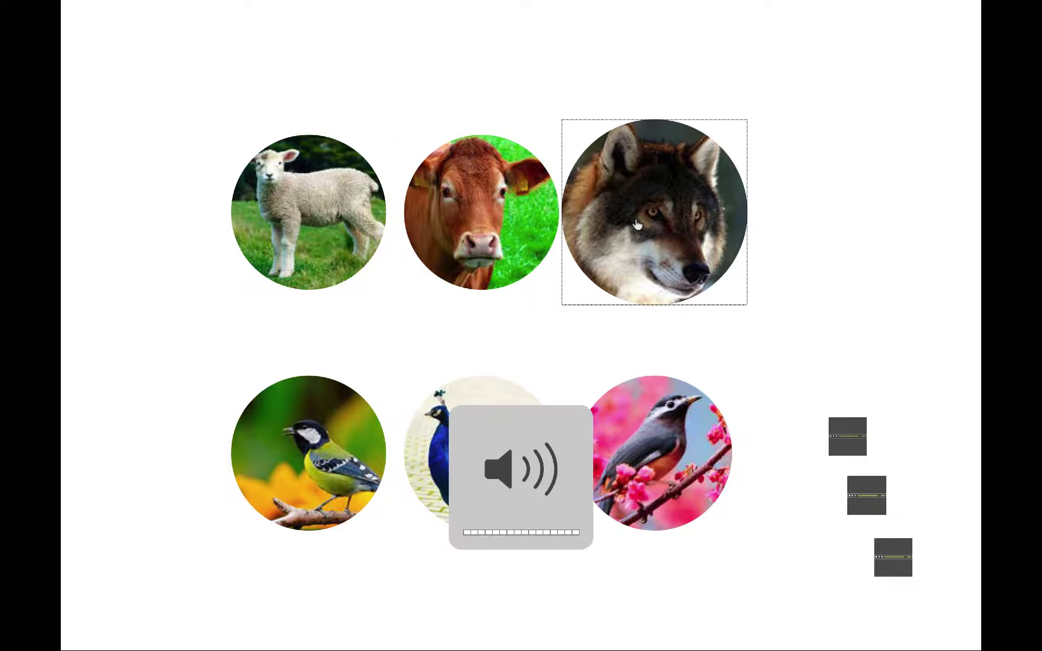
# Test the sheep, cow and wolf buttons repeatedly in quick succession to check how their sounds play together.
pyautogui.click(502, 226)
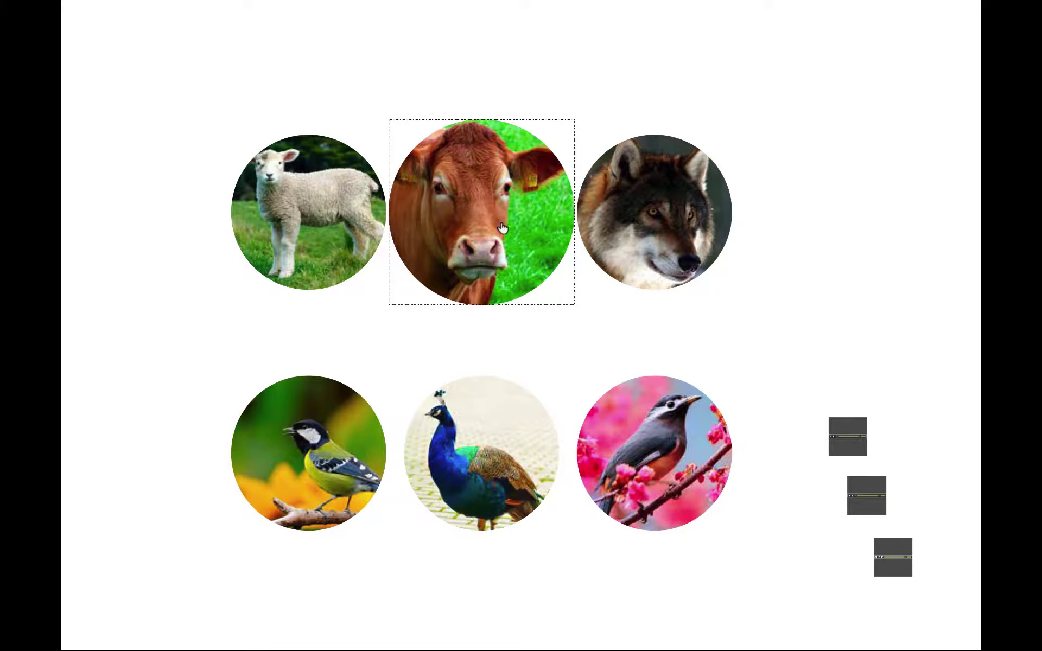
pyautogui.click(336, 227)
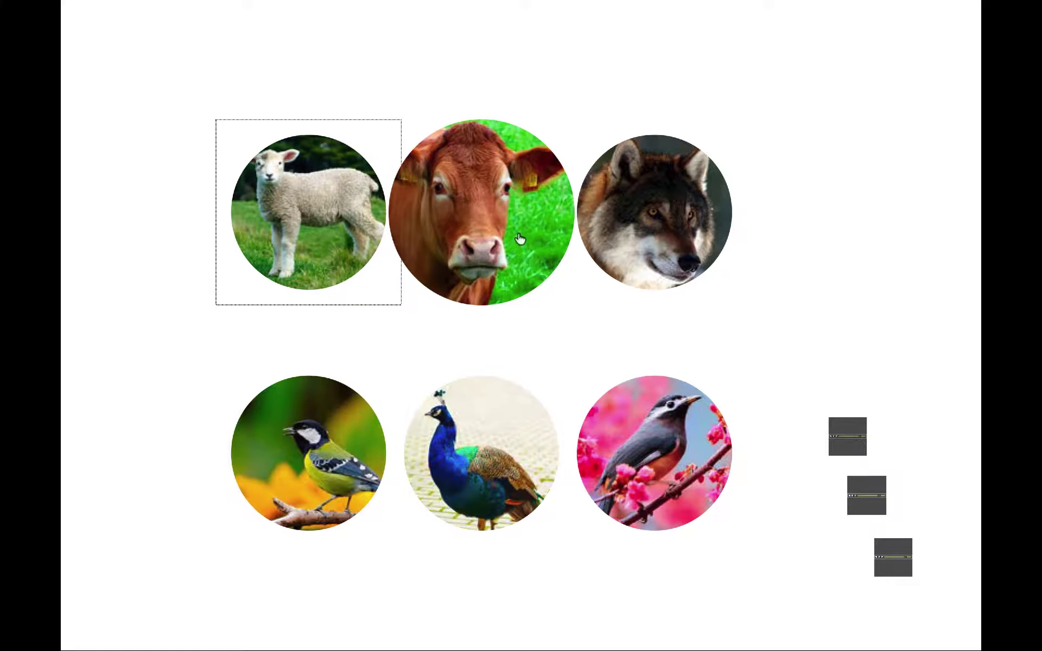
pyautogui.click(521, 234)
pyautogui.click(317, 233)
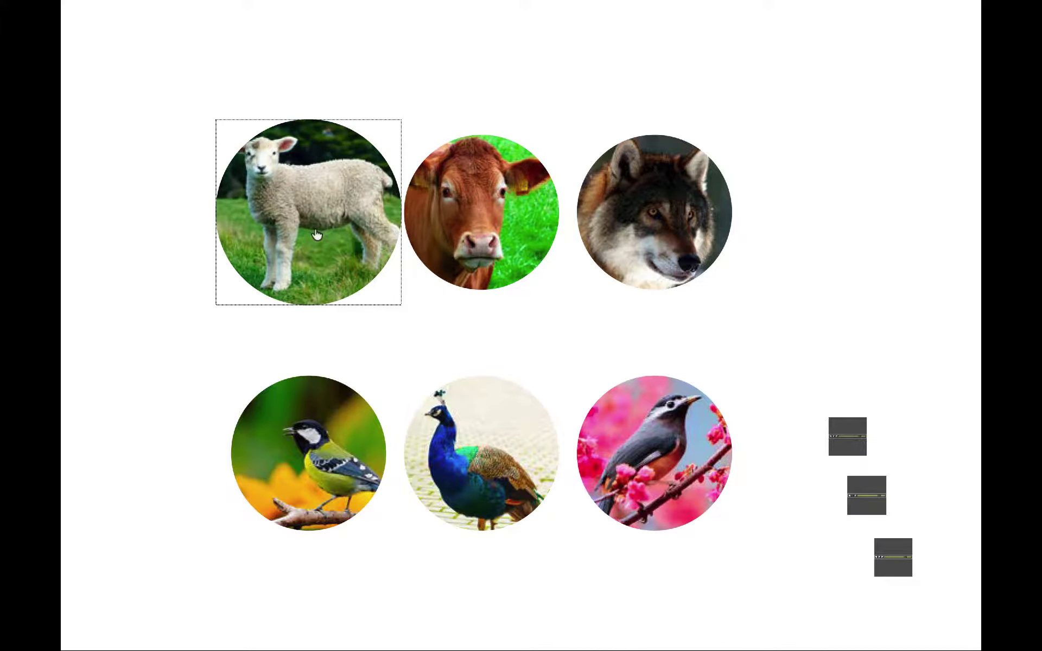
pyautogui.click(479, 232)
pyautogui.click(638, 228)
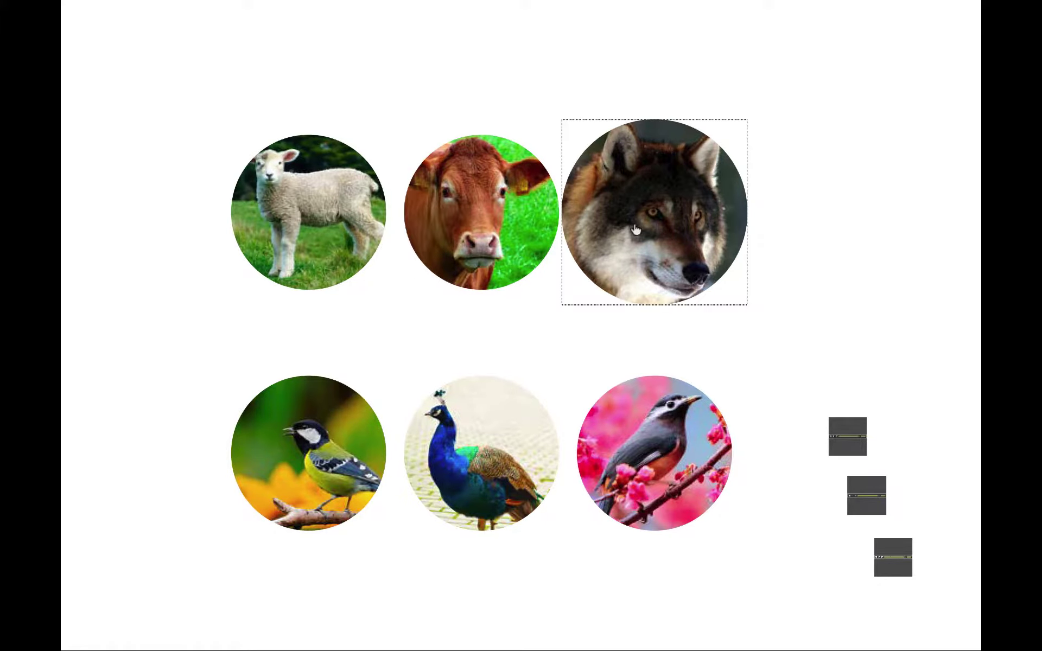
pyautogui.click(443, 228)
pyautogui.click(365, 228)
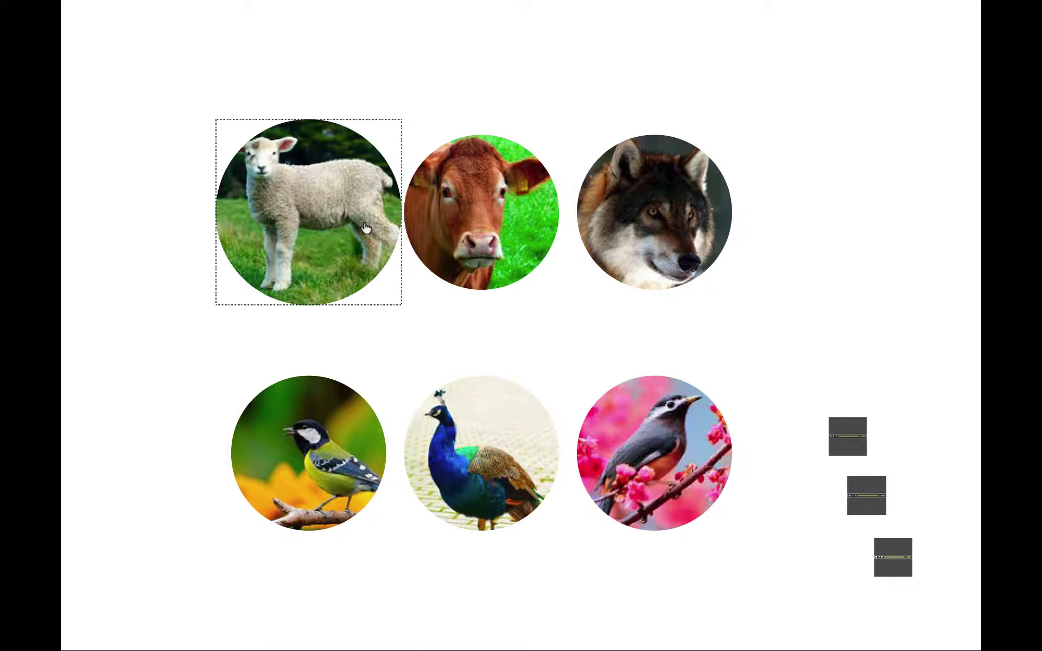
pyautogui.click(436, 231)
pyautogui.click(635, 232)
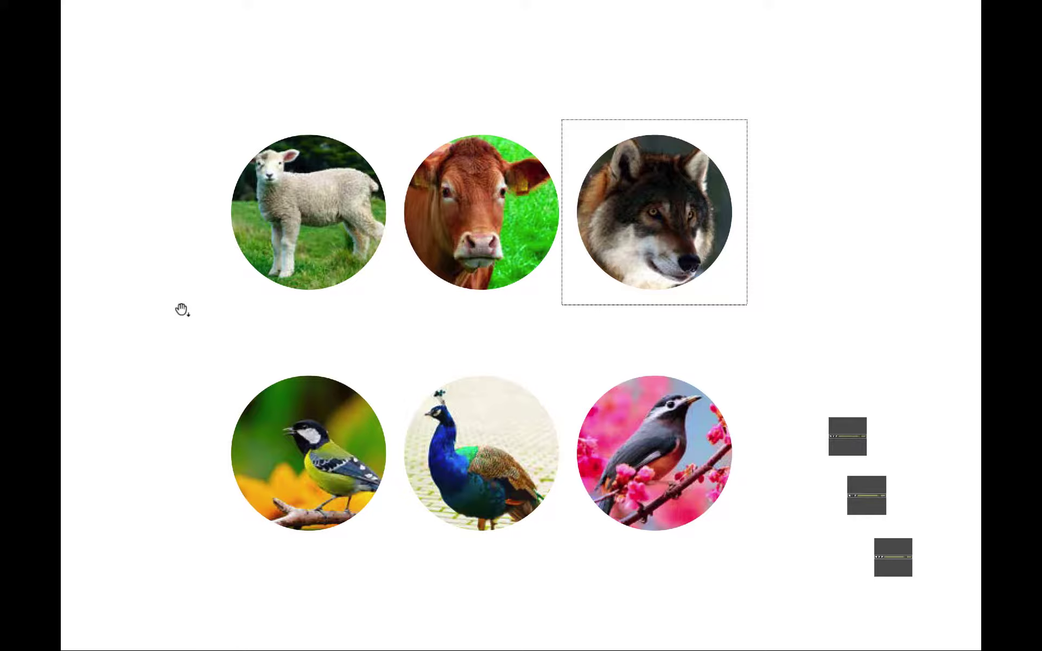
# Leave full-screen mode, close animaux-04b.pdf and switch back to the animaux-04.indd document in InDesign.
pyautogui.press('Escape')
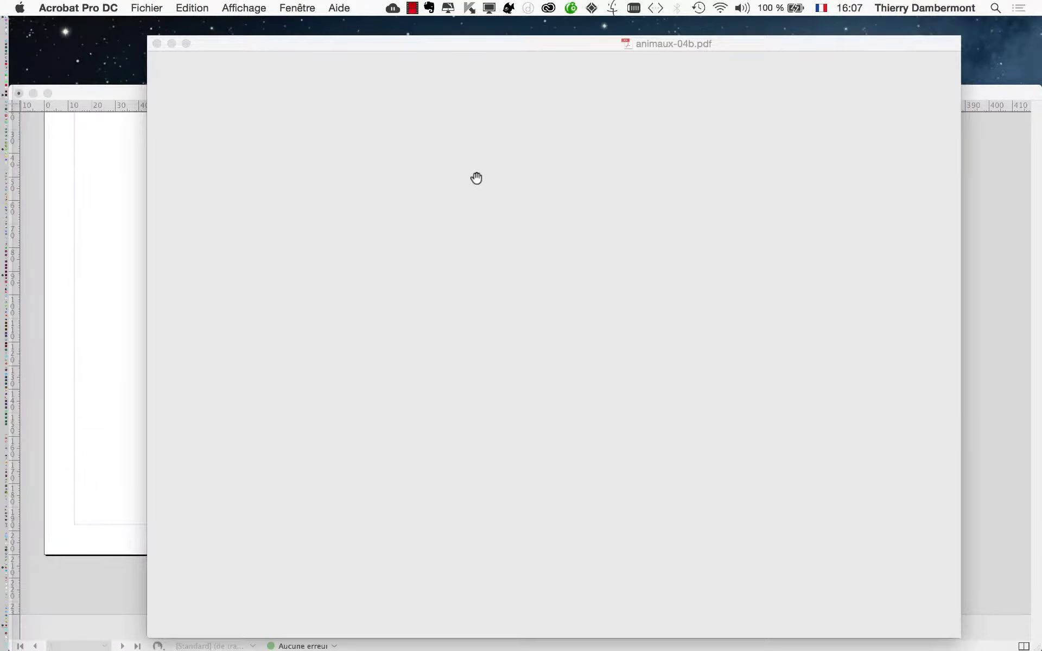
pyautogui.press('super+w')
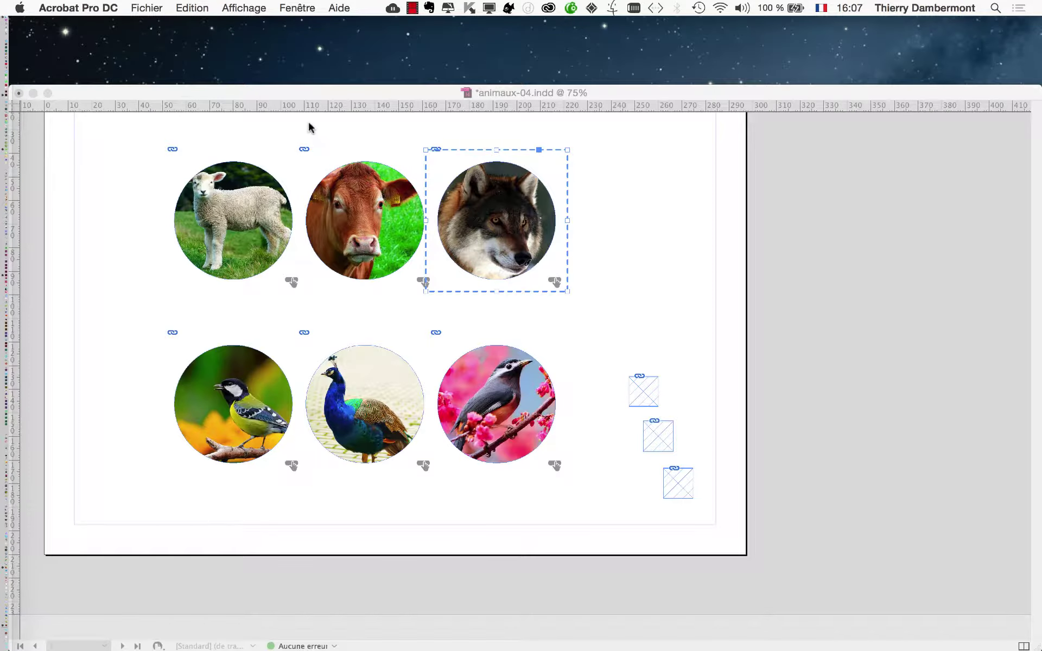
pyautogui.click(304, 99)
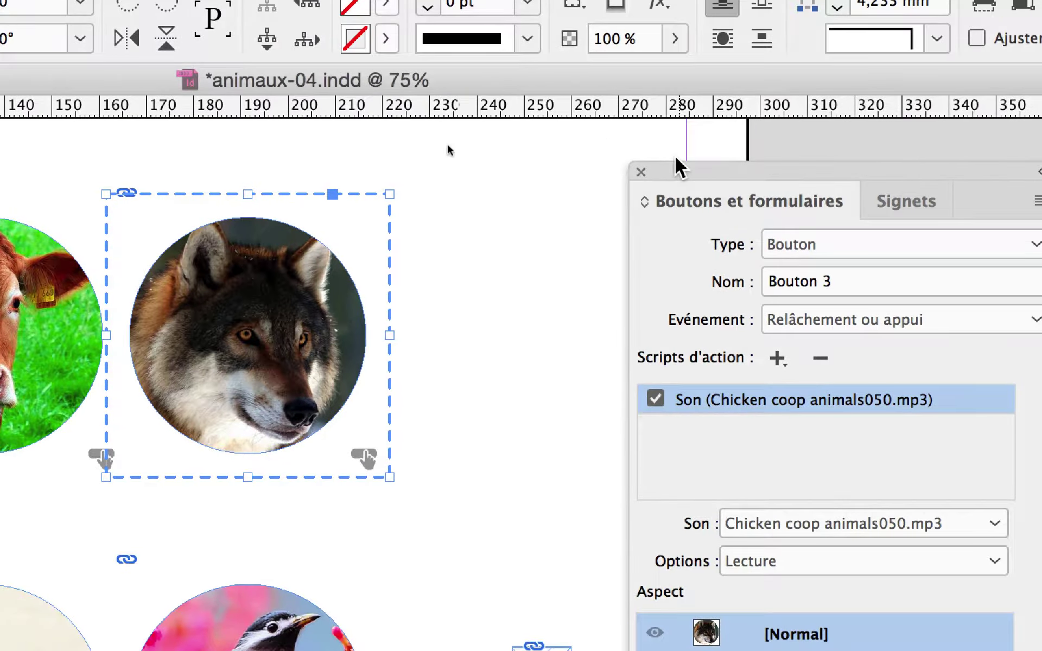
# Select only the sheep picture's button and set its event to Fin du survol.
pyautogui.moveTo(675, 157); pyautogui.dragTo(0, 175)
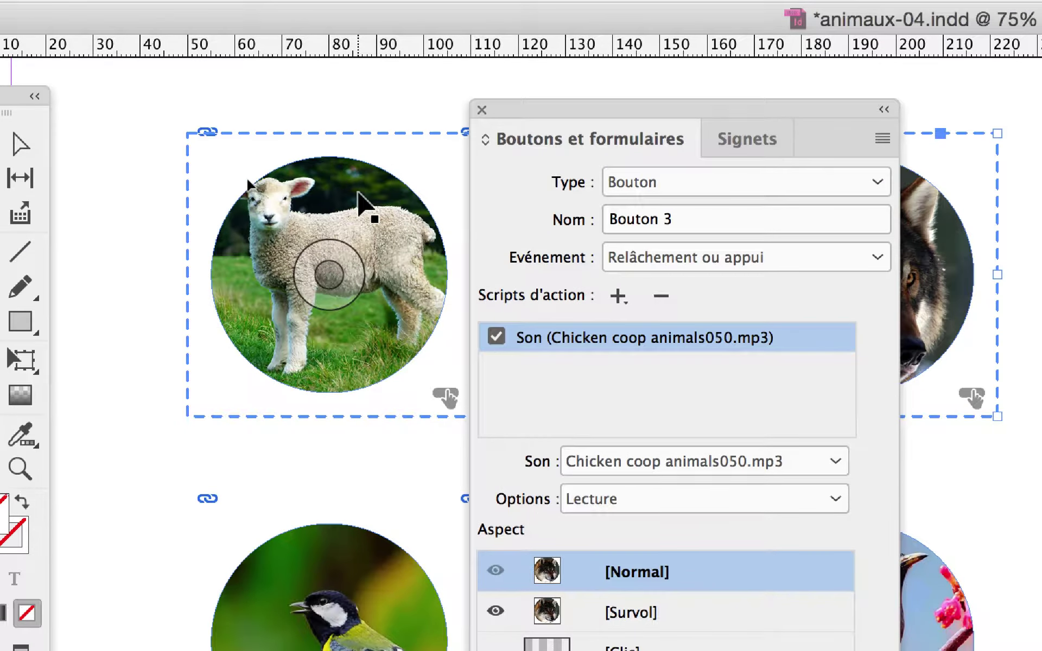
pyautogui.click(357, 191)
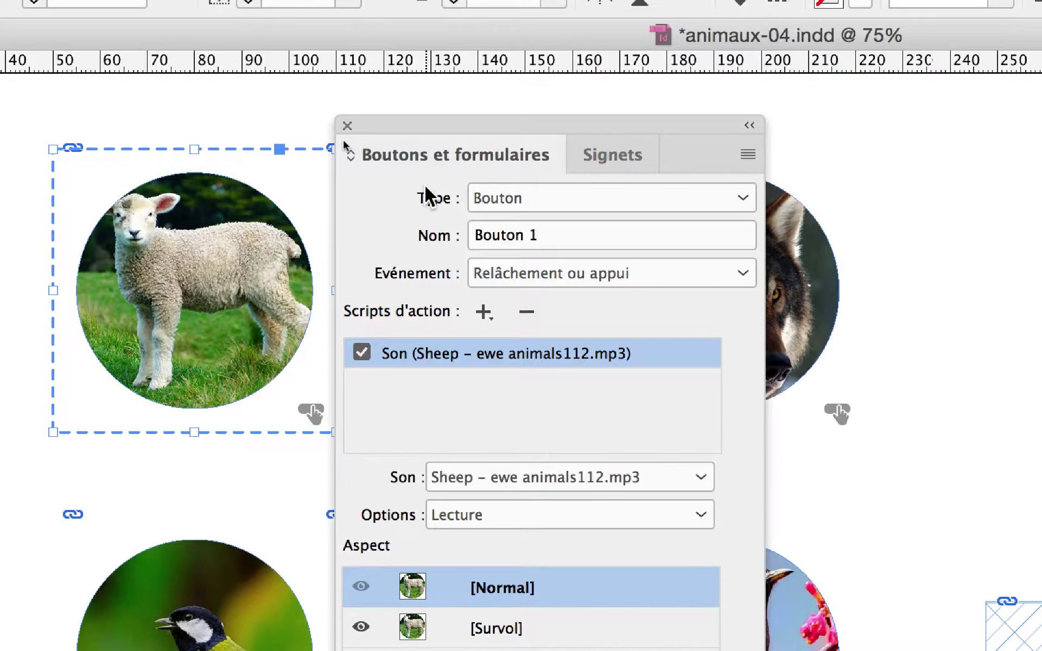
pyautogui.moveTo(414, 128); pyautogui.dragTo(761, 129)
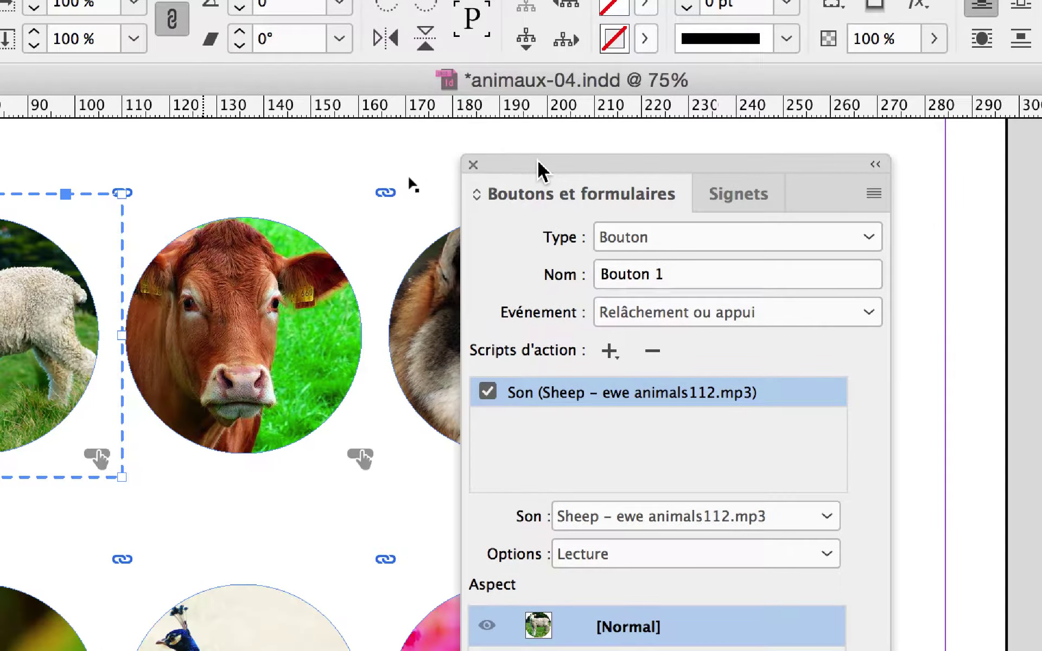
pyautogui.keyDown('shift'); pyautogui.click(244, 335); pyautogui.keyUp('shift')
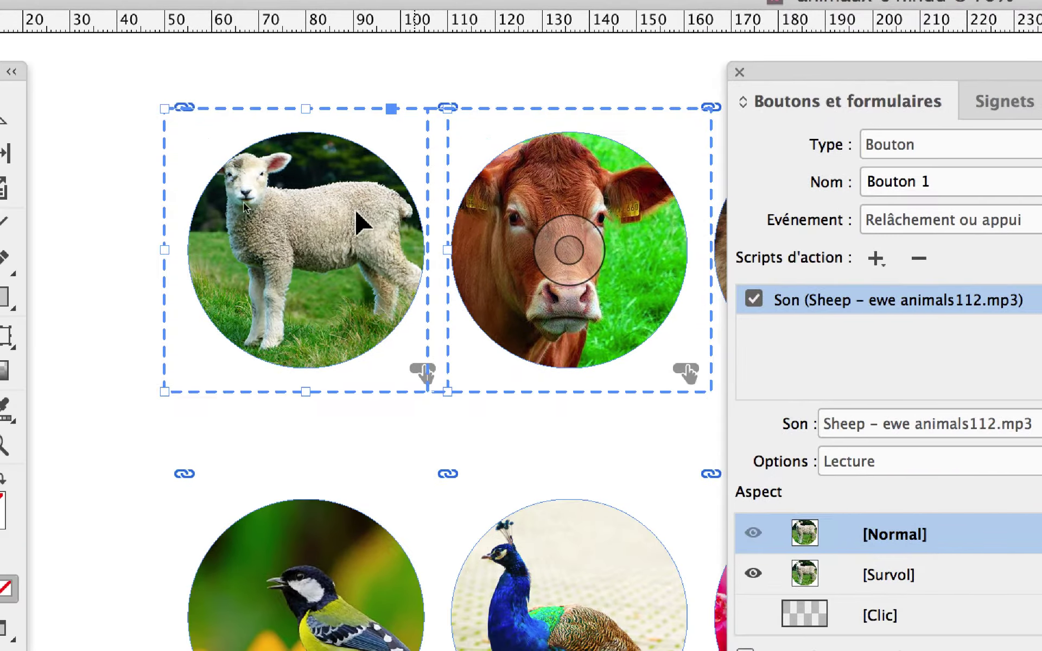
pyautogui.click(354, 210)
pyautogui.moveTo(770, 67); pyautogui.dragTo(581, 68)
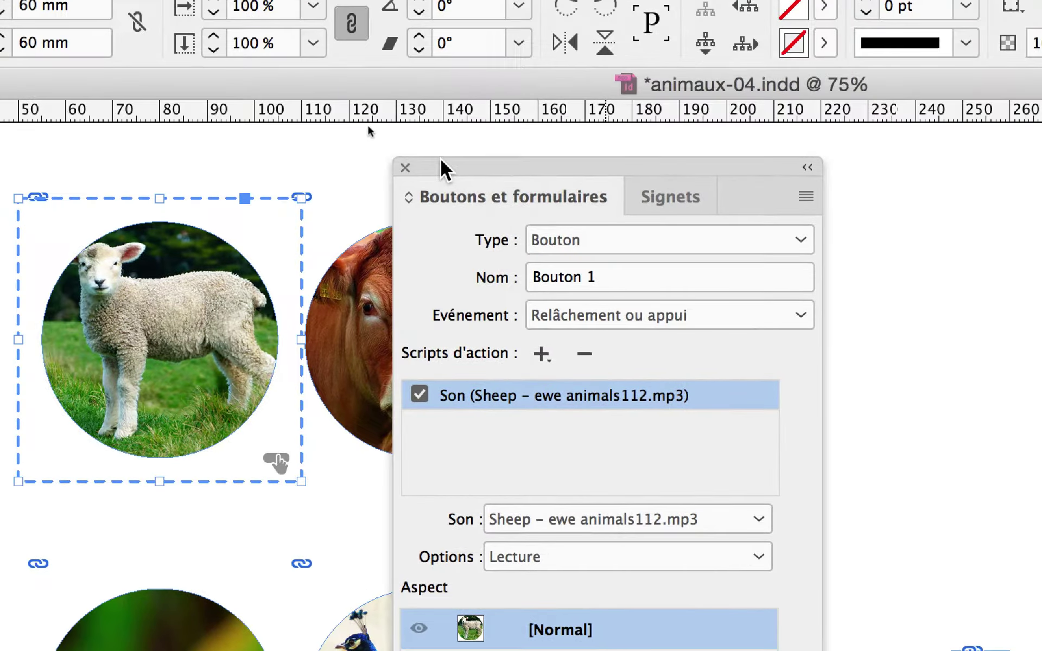
pyautogui.click(569, 315)
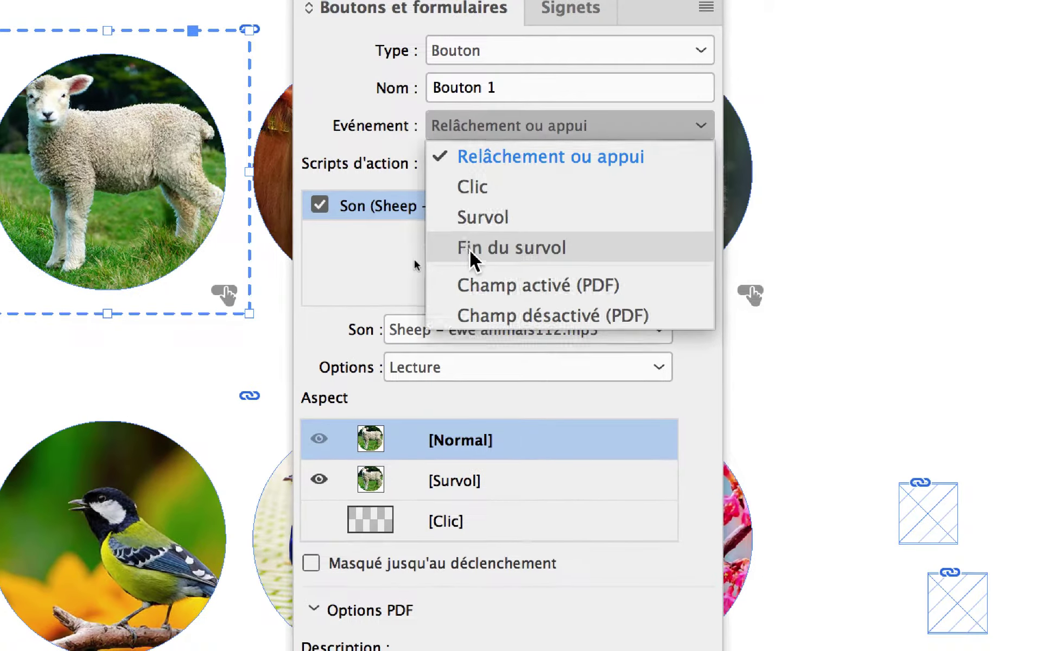
pyautogui.click(570, 441)
# Add a Son action to the sheep button's Fin du survol event, using Sheep - ewe animals112.mp3 with the Arrêt option.
pyautogui.click(441, 164)
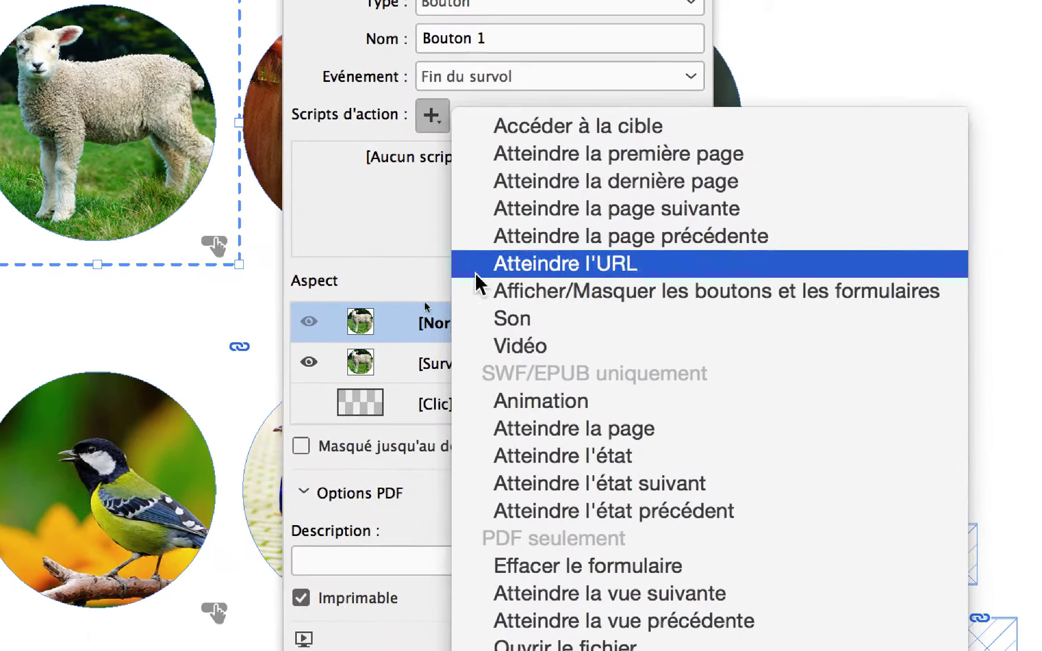
pyautogui.click(481, 289)
pyautogui.click(507, 255)
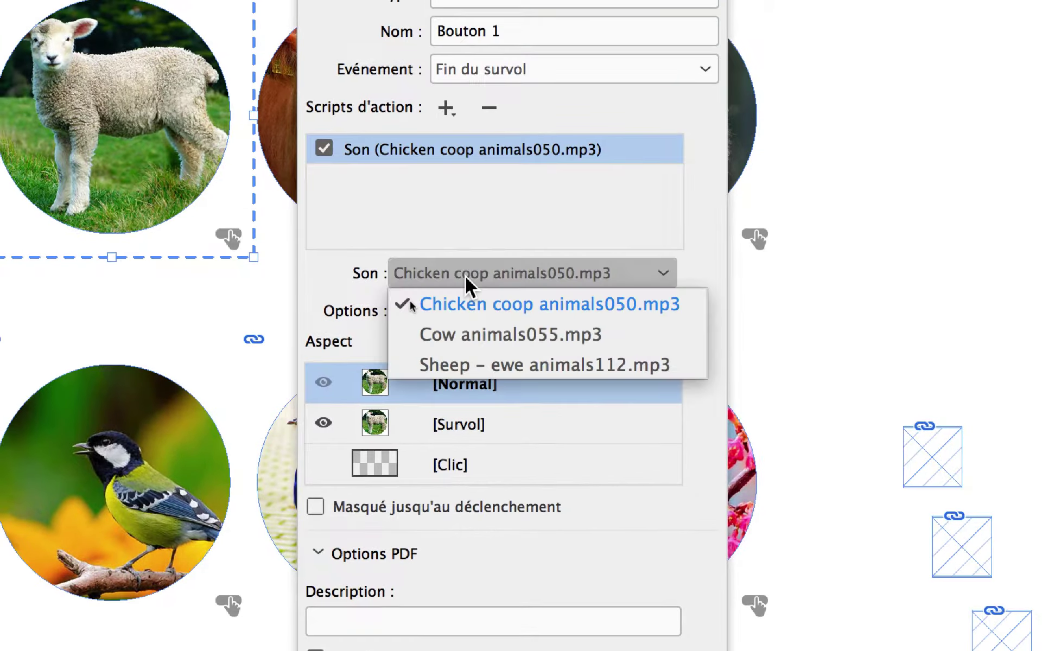
pyautogui.click(465, 334)
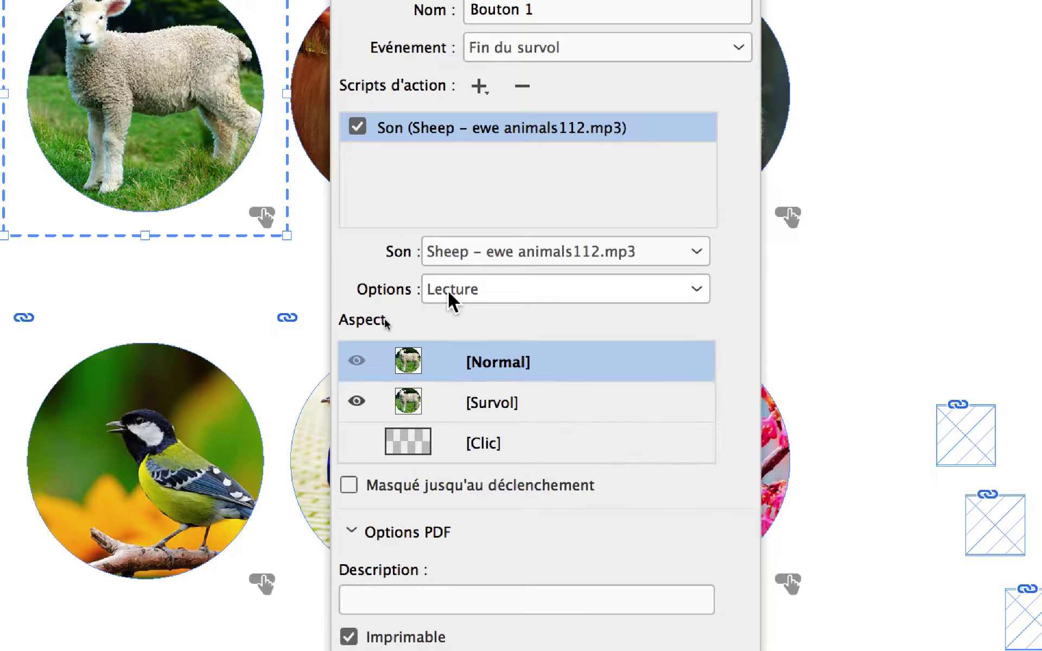
pyautogui.click(406, 320)
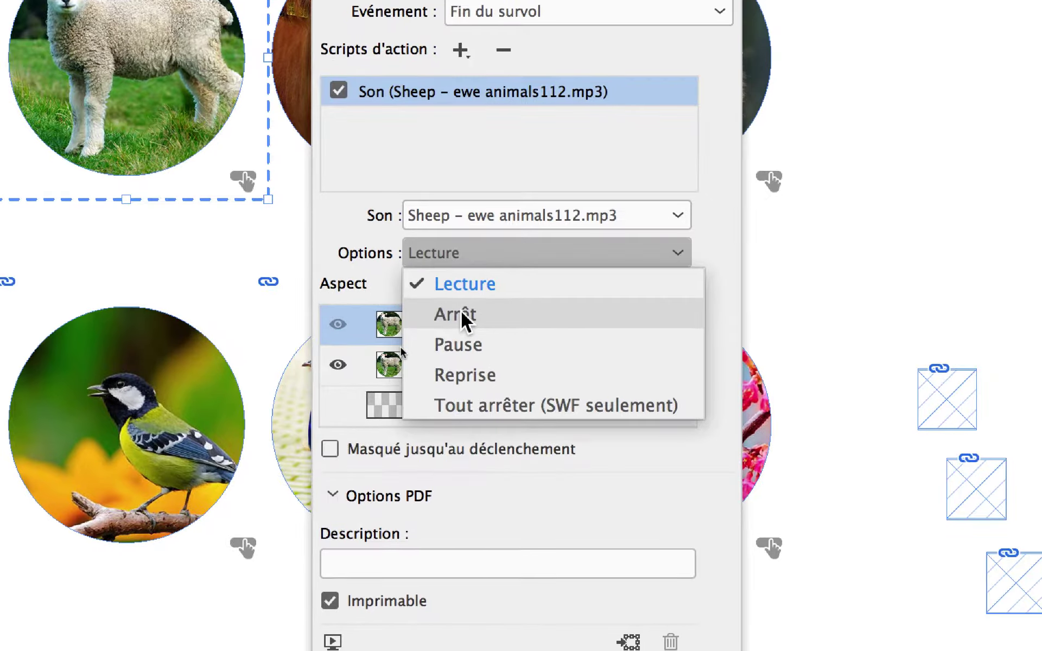
pyautogui.click(475, 345)
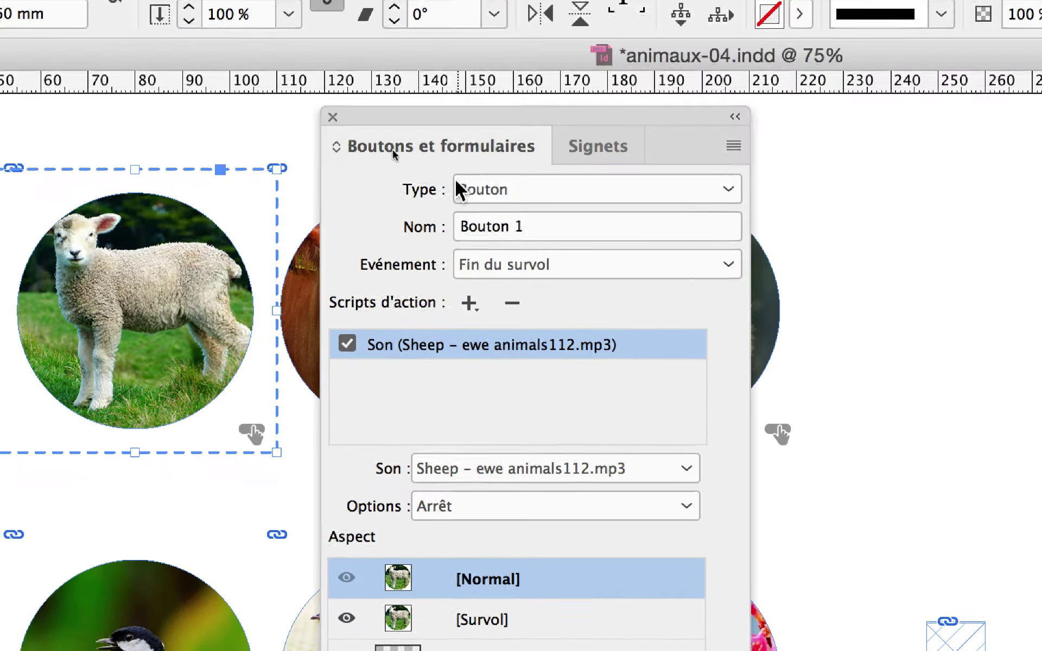
# Add a Son action to the cow button's Fin du survol event, using Cow animals055.mp3 with the Arrêt option.
pyautogui.moveTo(376, 126); pyautogui.dragTo(602, 131)
pyautogui.click(398, 316)
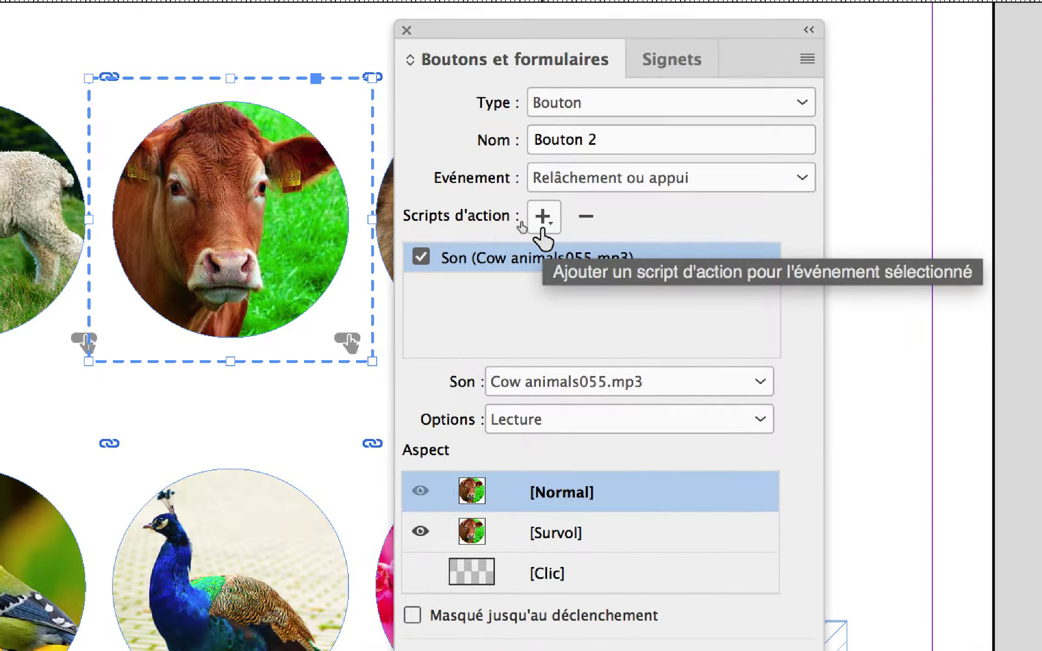
pyautogui.click(551, 178)
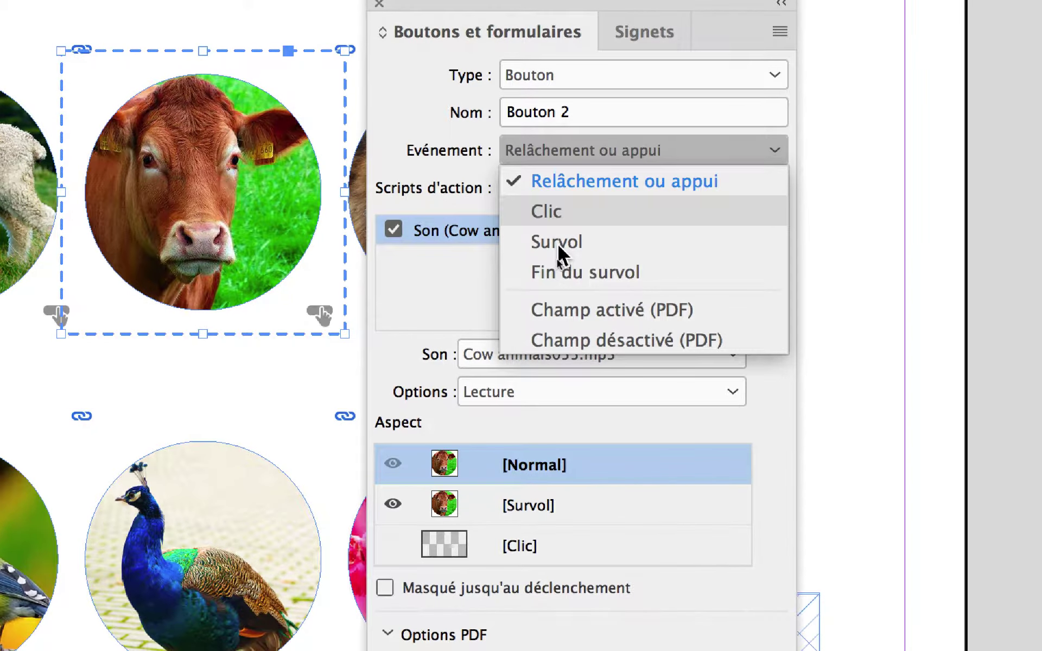
pyautogui.click(565, 272)
pyautogui.click(515, 188)
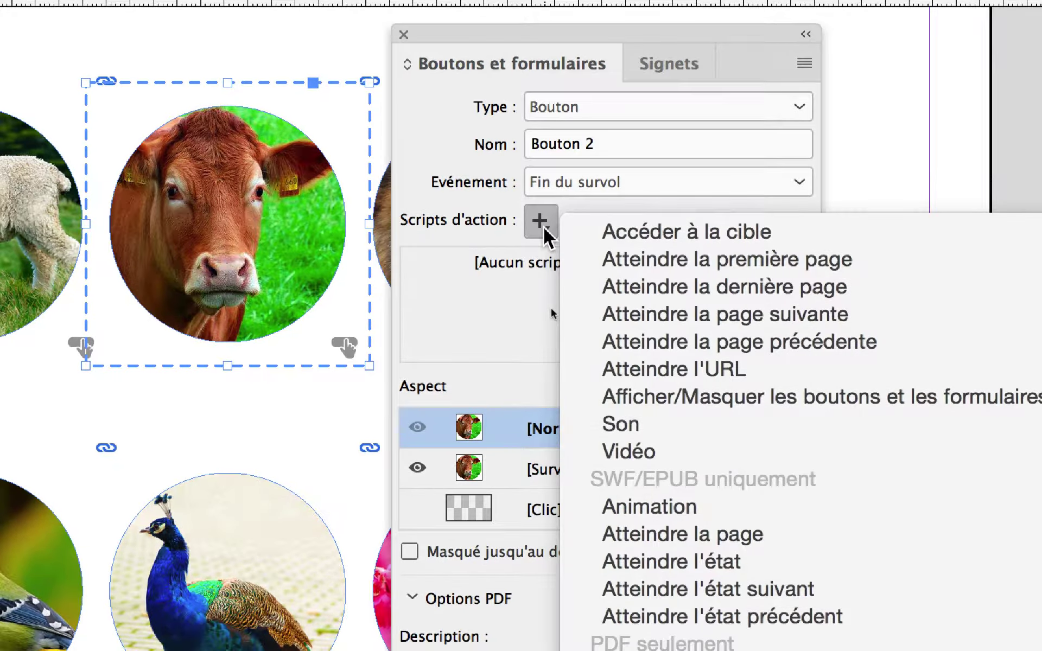
pyautogui.click(621, 423)
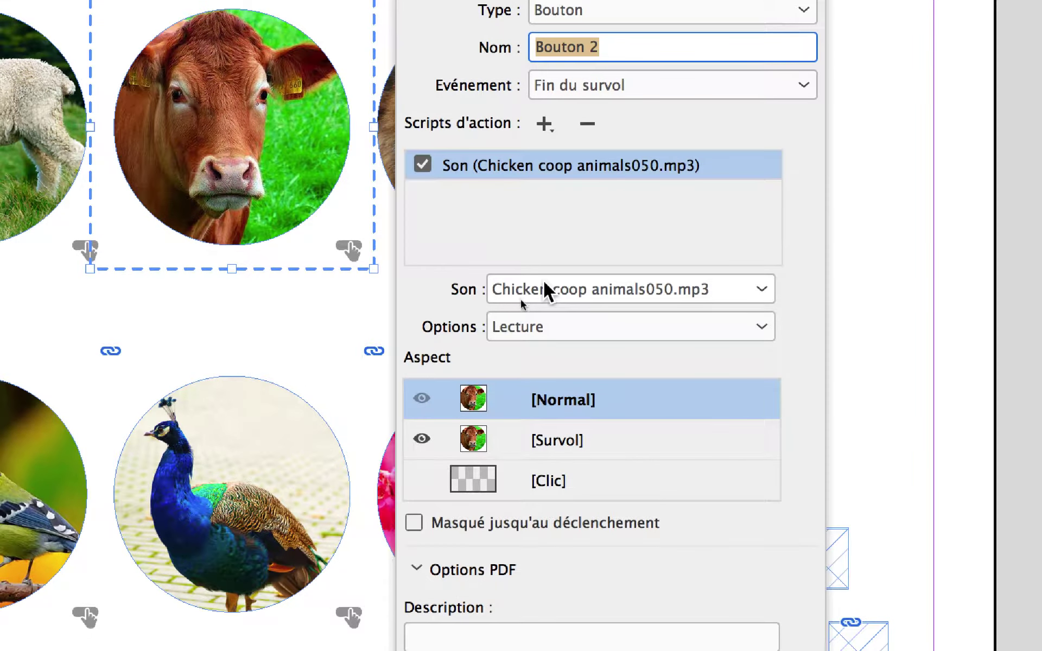
pyautogui.click(543, 284)
pyautogui.click(545, 312)
pyautogui.click(544, 332)
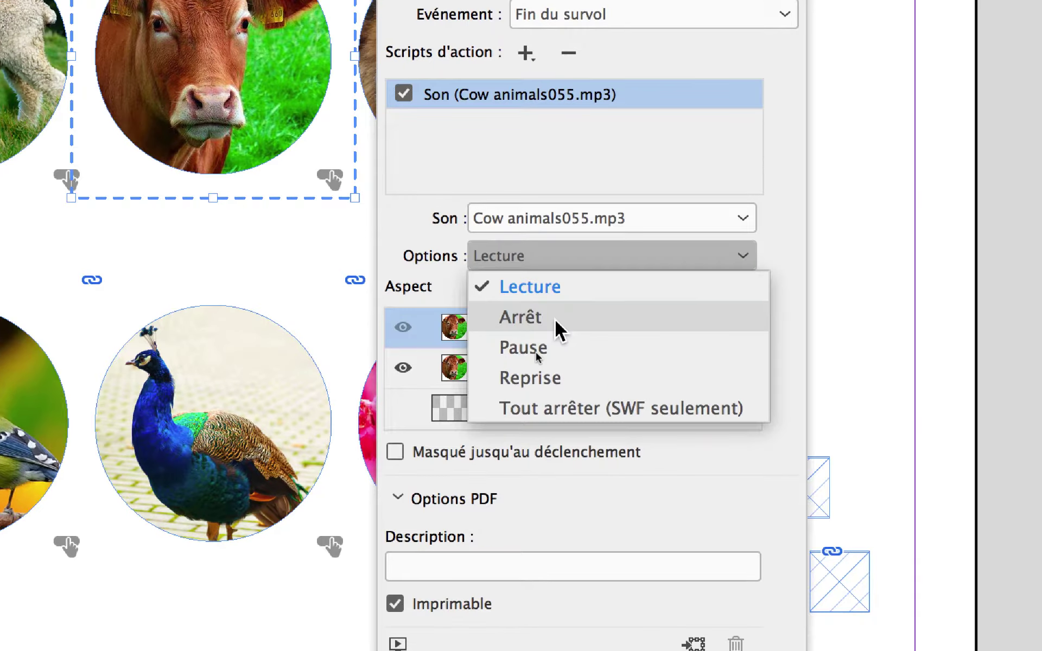
pyautogui.click(548, 332)
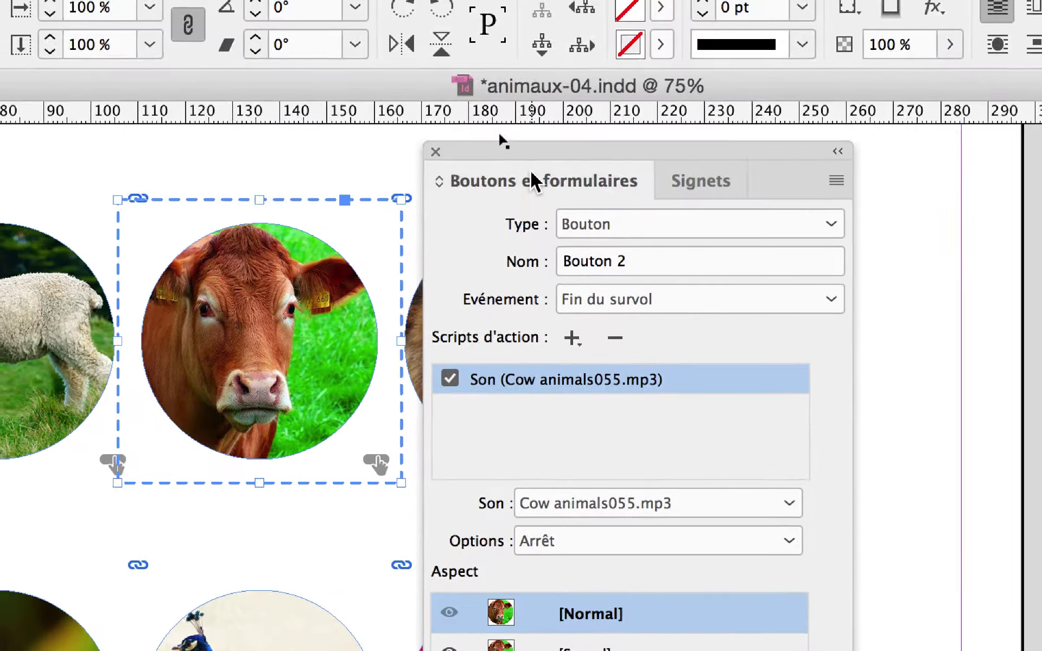
# Add a Son action to the wolf button's Fin du survol event, using Chicken coop animals050.mp3 with the Arrêt option.
pyautogui.click(552, 232)
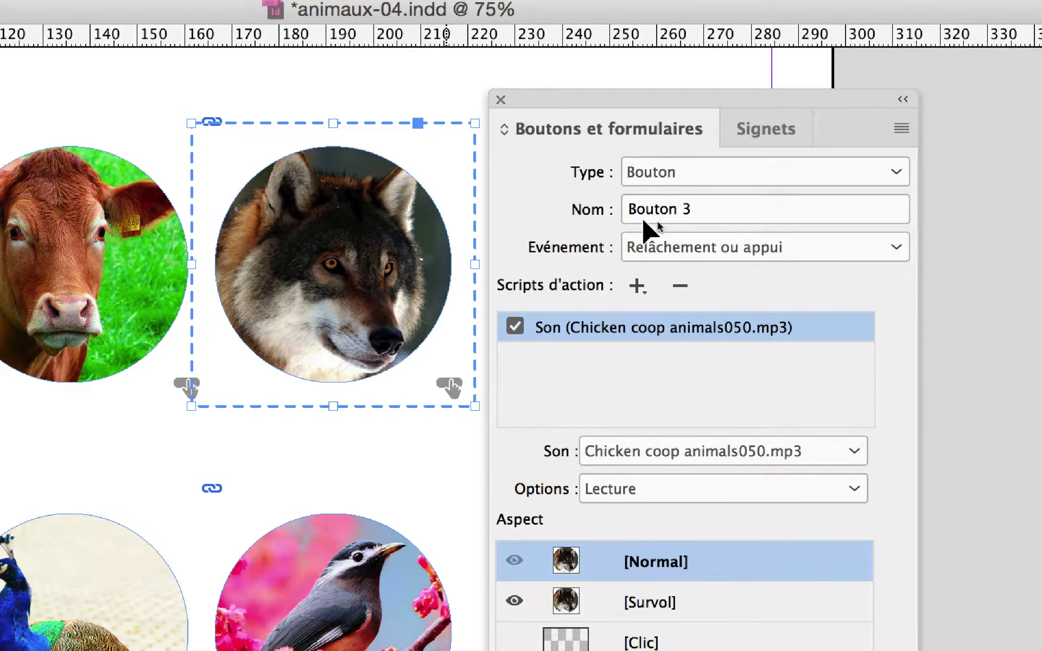
pyautogui.click(664, 247)
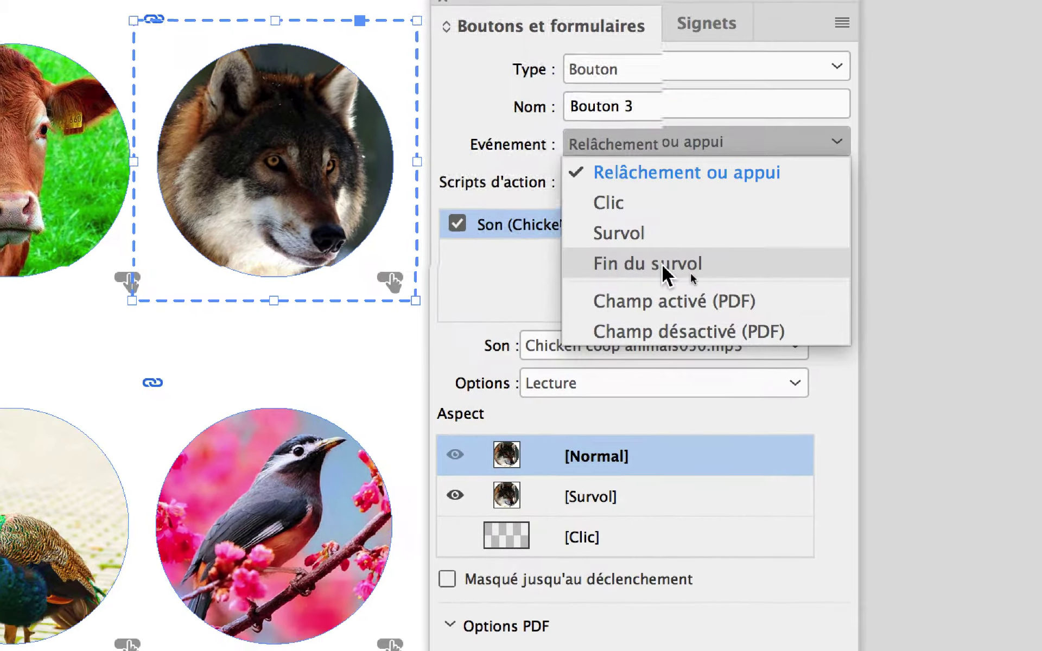
pyautogui.click(663, 266)
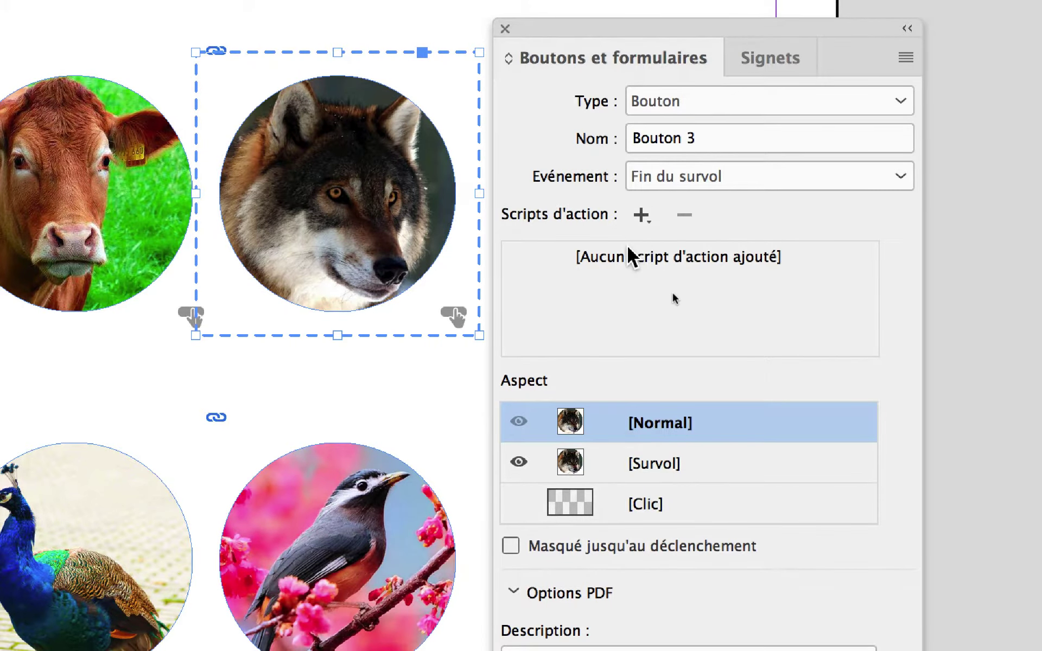
pyautogui.click(640, 215)
pyautogui.click(706, 417)
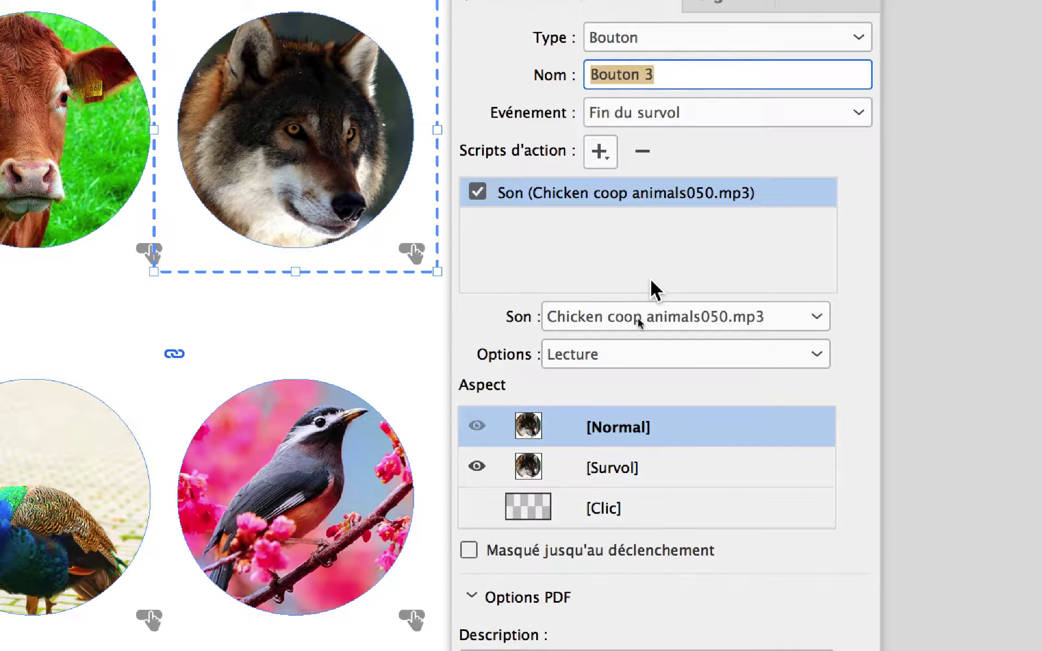
pyautogui.click(602, 354)
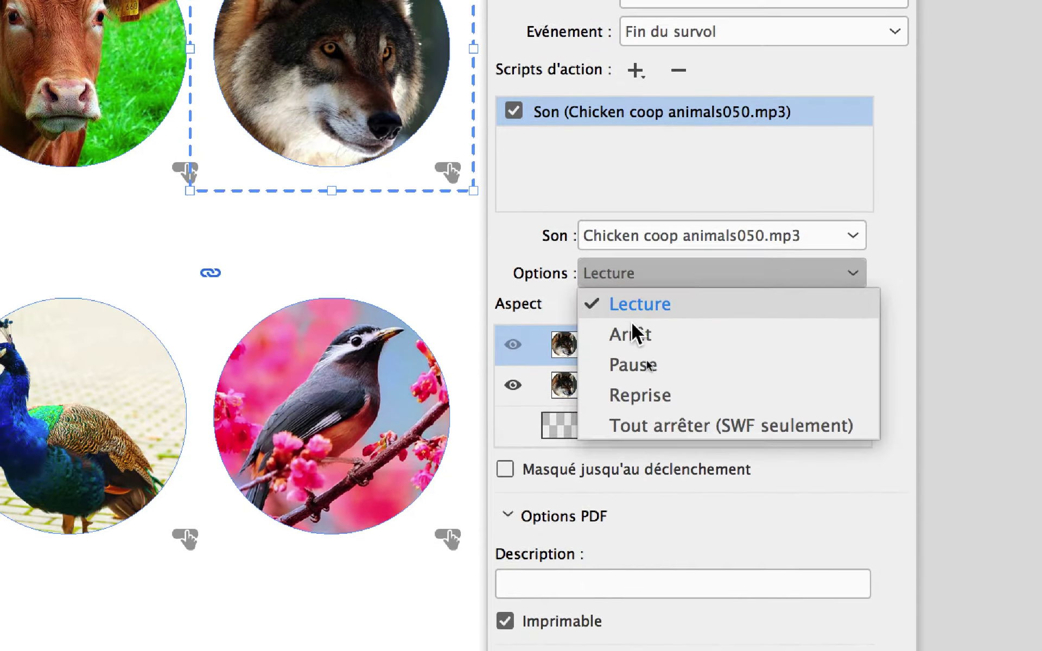
pyautogui.click(631, 324)
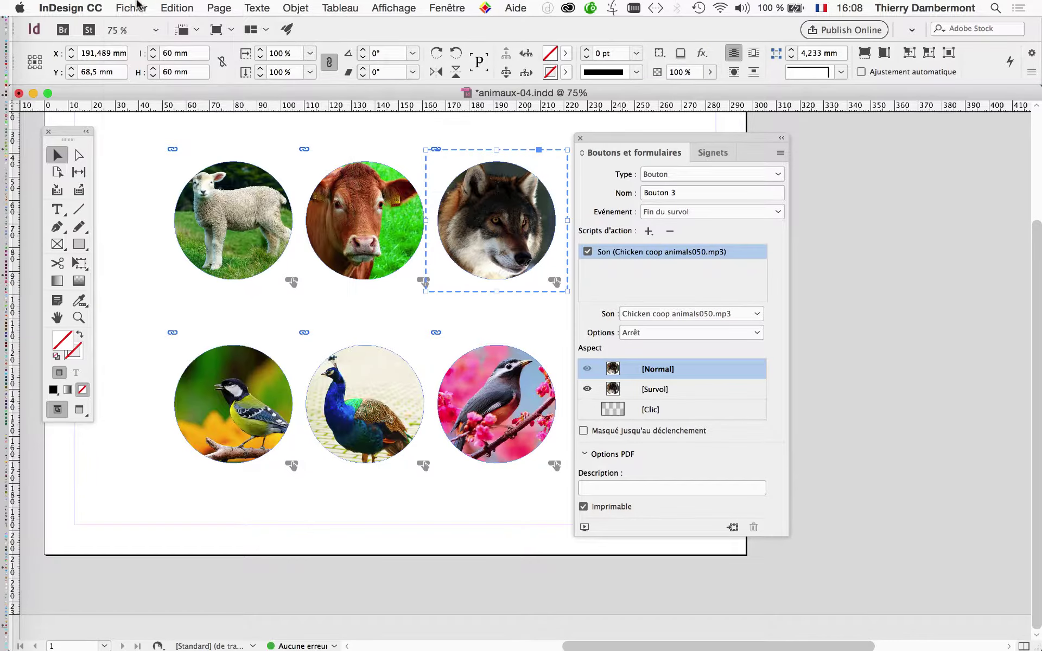
# Save the document under the new name animaux-05.indd in the sounds-in-indesign folder.
pyautogui.click(137, 6)
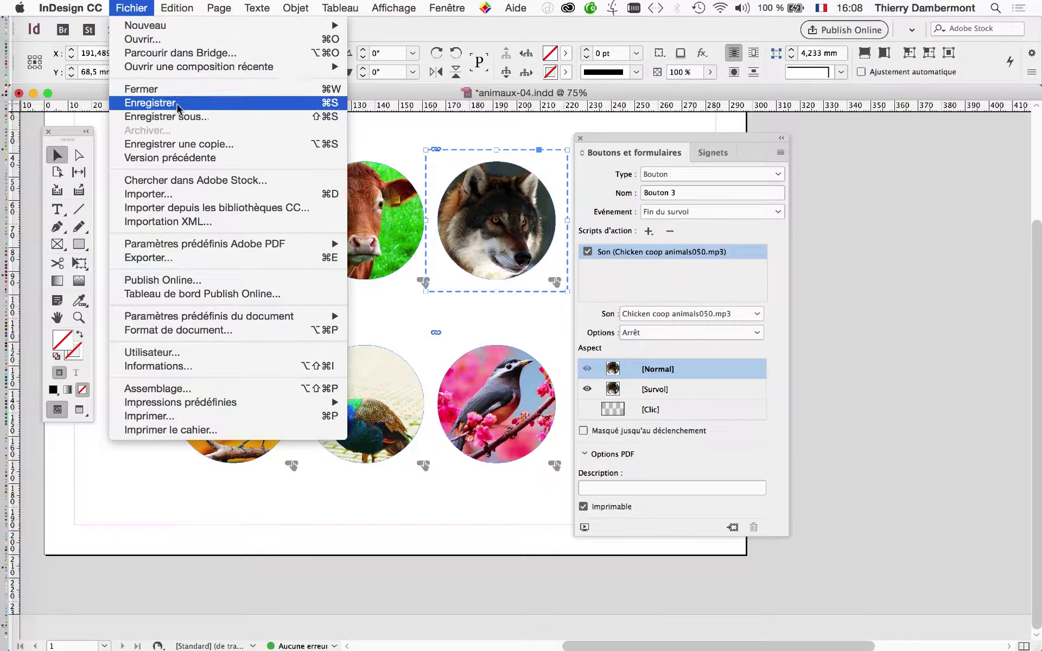
pyautogui.click(144, 113)
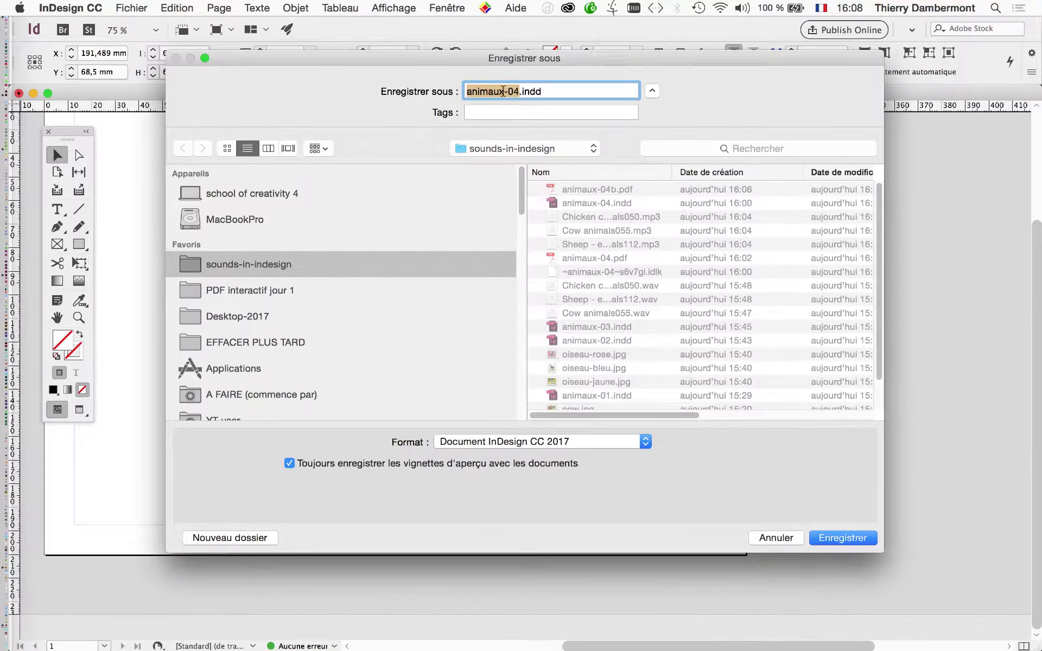
pyautogui.click(504, 92)
pyautogui.write('5')
pyautogui.press('Return')
# Export the document as an interactive Adobe PDF named animaux-05.pdf, keeping the current export settings.
pyautogui.click(131, 7)
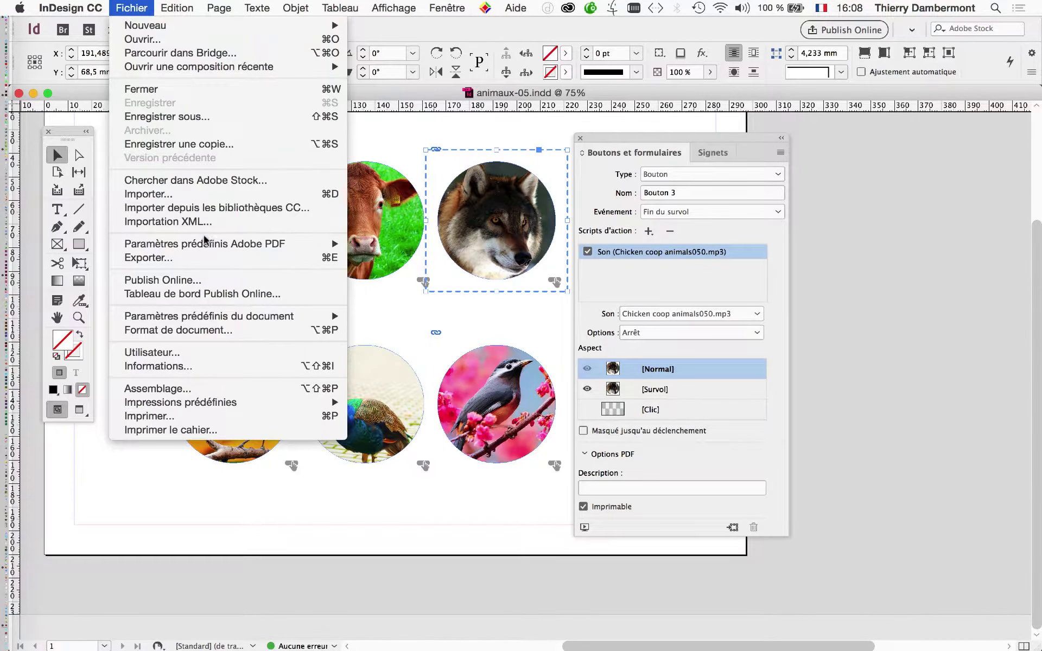
pyautogui.click(205, 257)
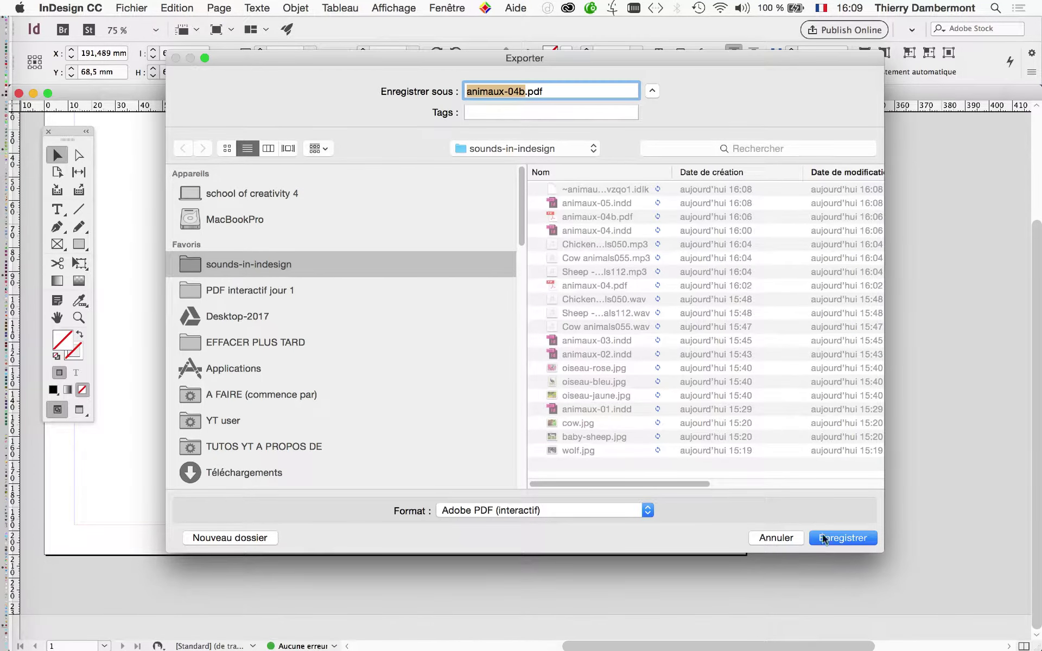
pyautogui.click(523, 93)
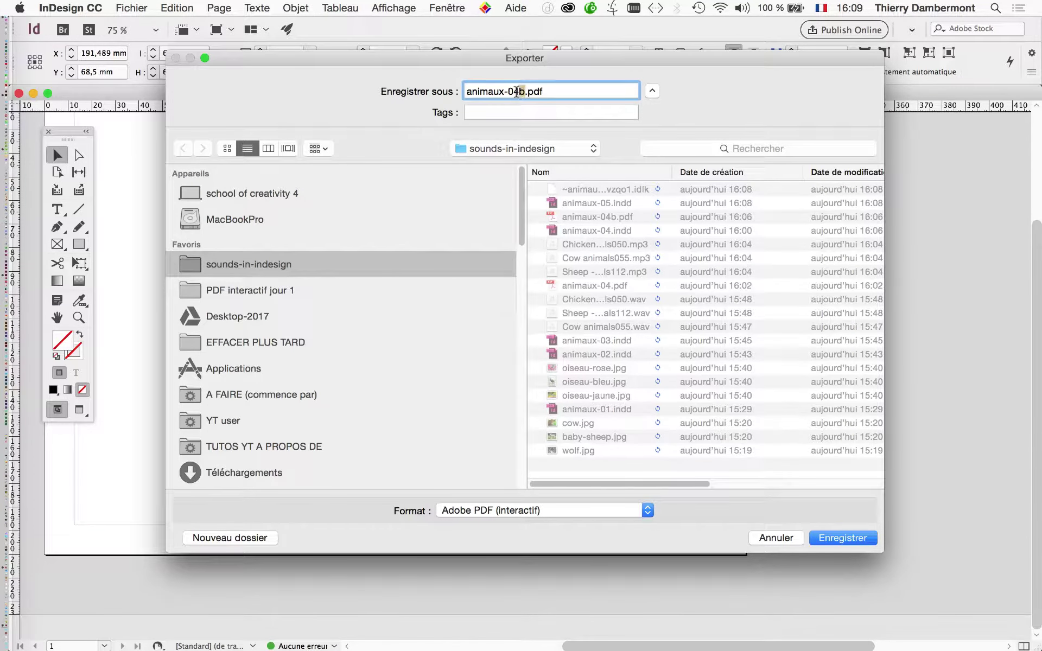
pyautogui.write('5')
pyautogui.press('Return')
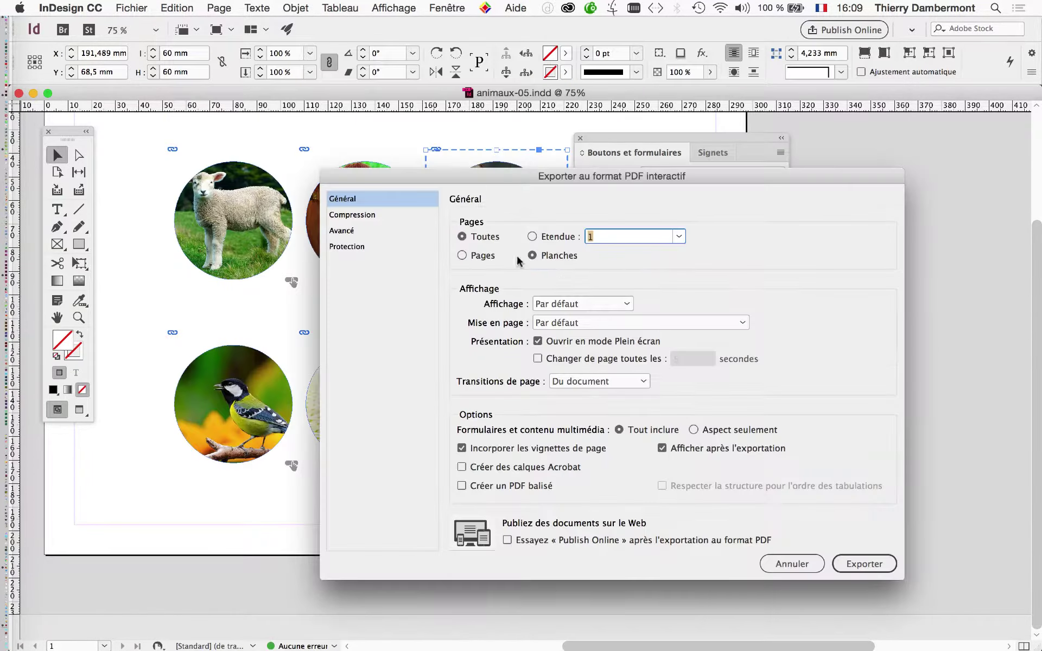
pyautogui.click(864, 564)
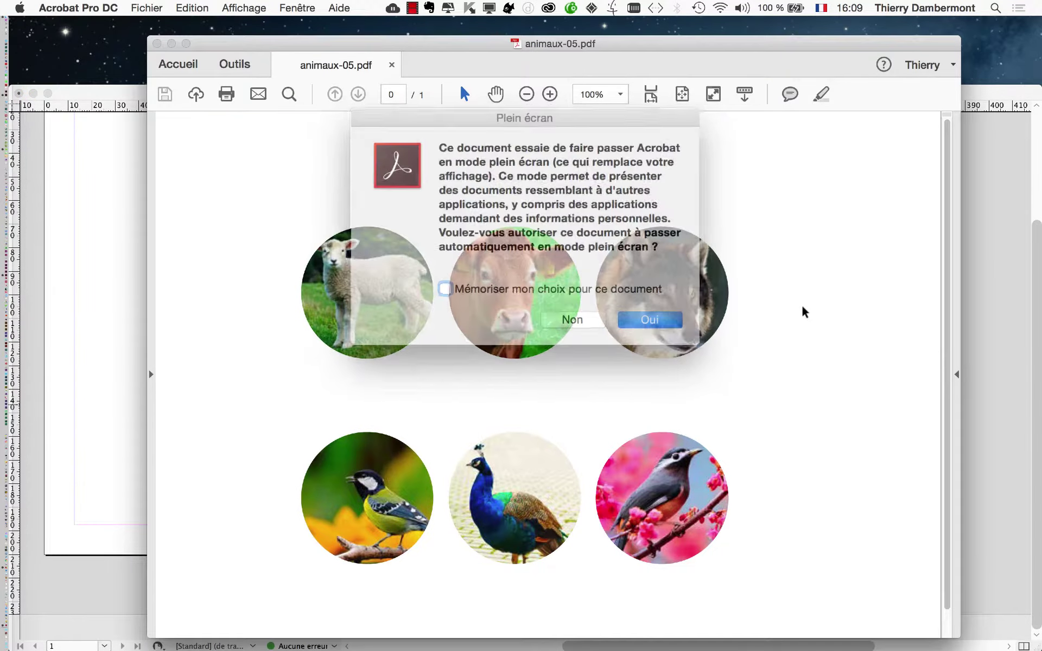
# Allow full-screen mode for animaux-05.pdf and test the sheep, cow and wolf buttons' sounds, moving off each picture to check that they stop.
pyautogui.click(654, 311)
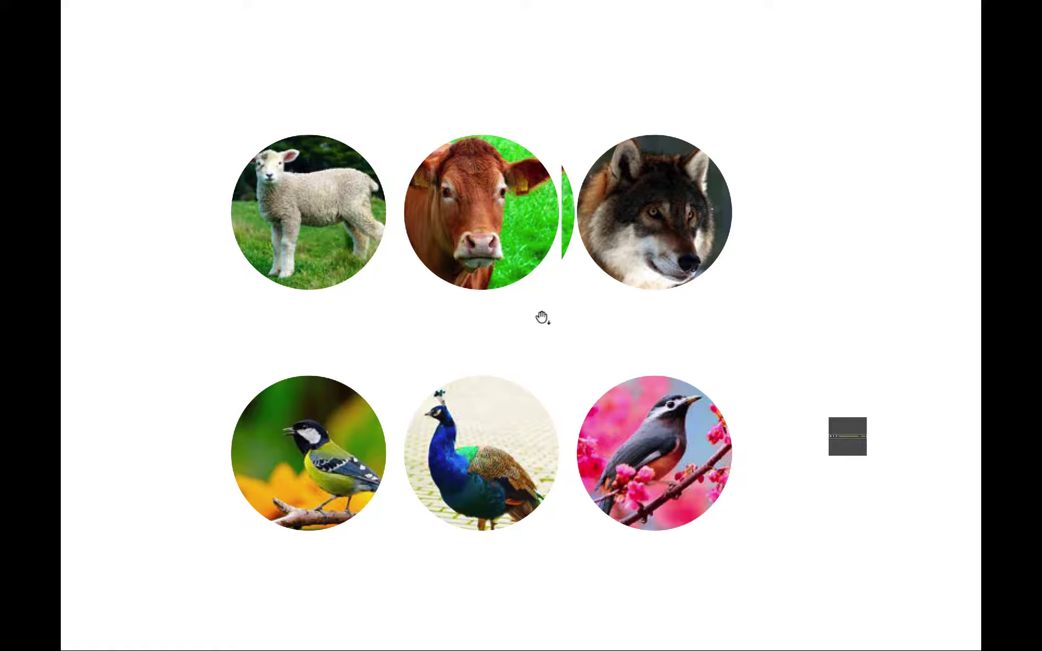
pyautogui.click(293, 228)
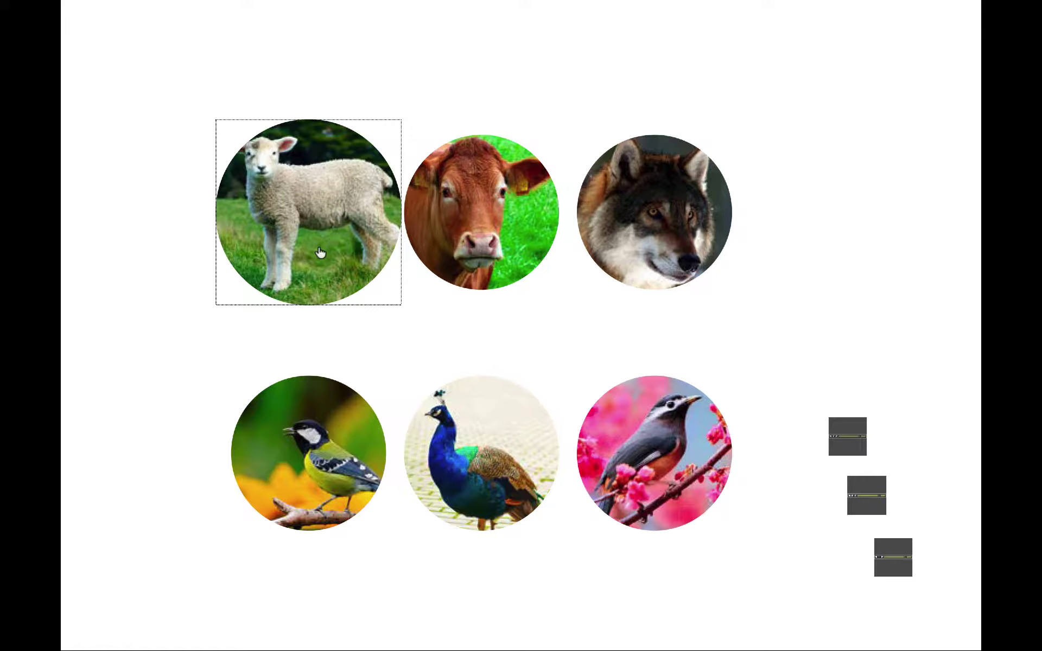
pyautogui.click(488, 264)
pyautogui.click(640, 261)
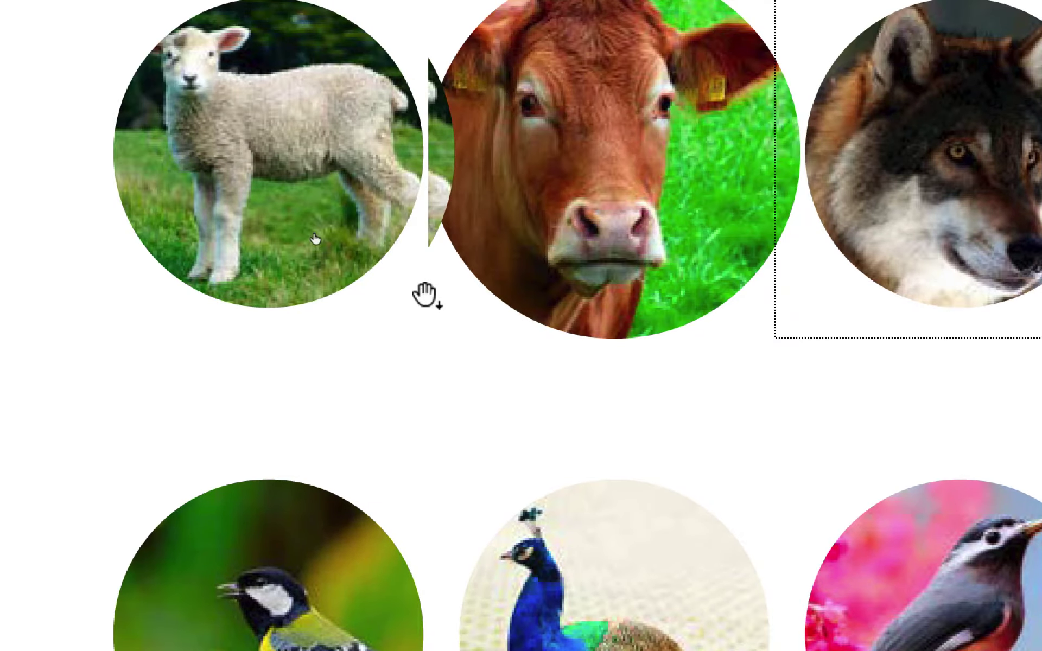
pyautogui.click(314, 239)
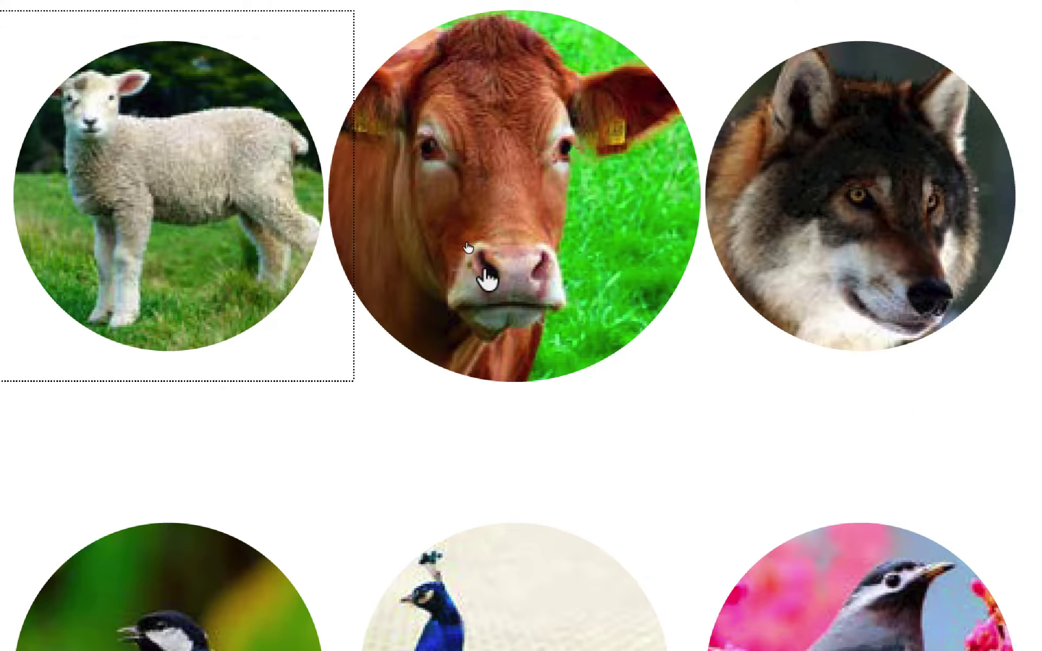
pyautogui.click(545, 157)
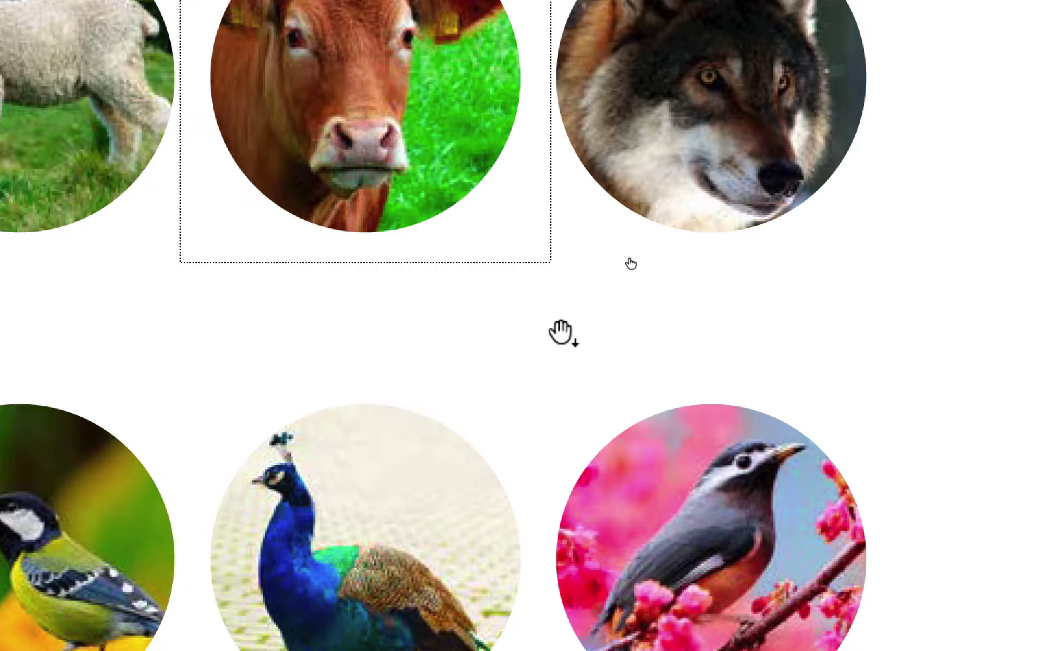
pyautogui.click(821, 193)
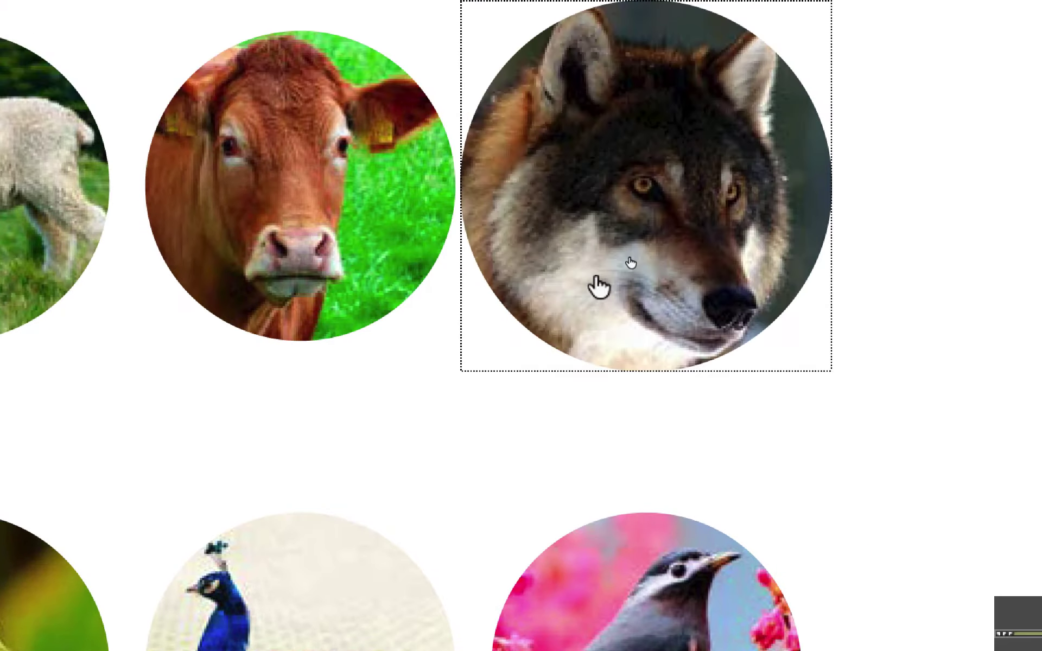